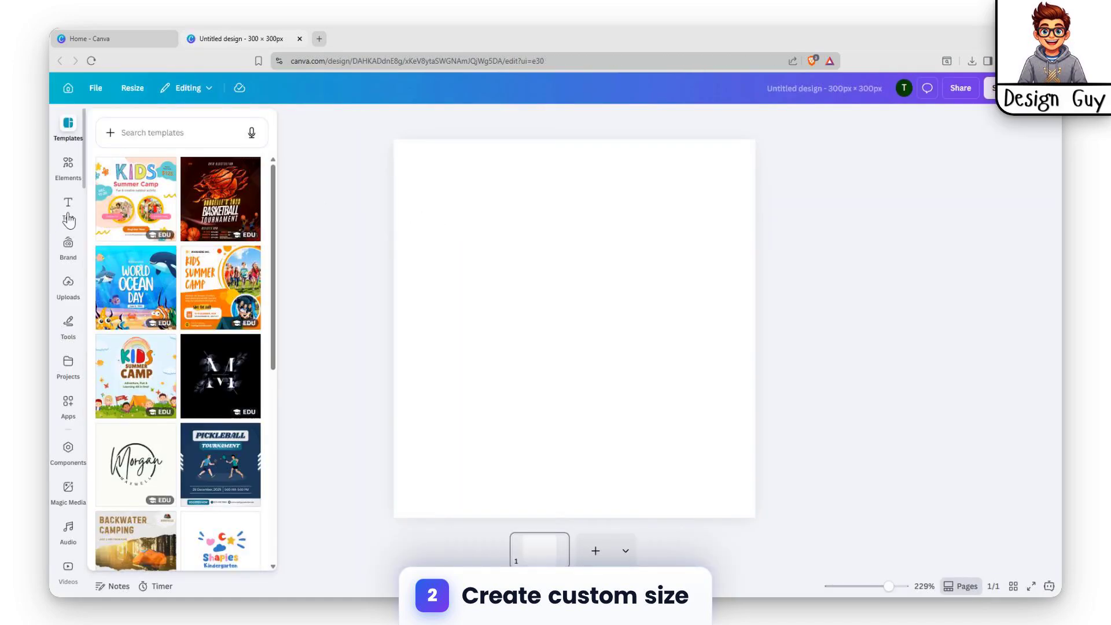
Add a heading to the blank page and replace its text with "ULTIMATE".
click(69, 207)
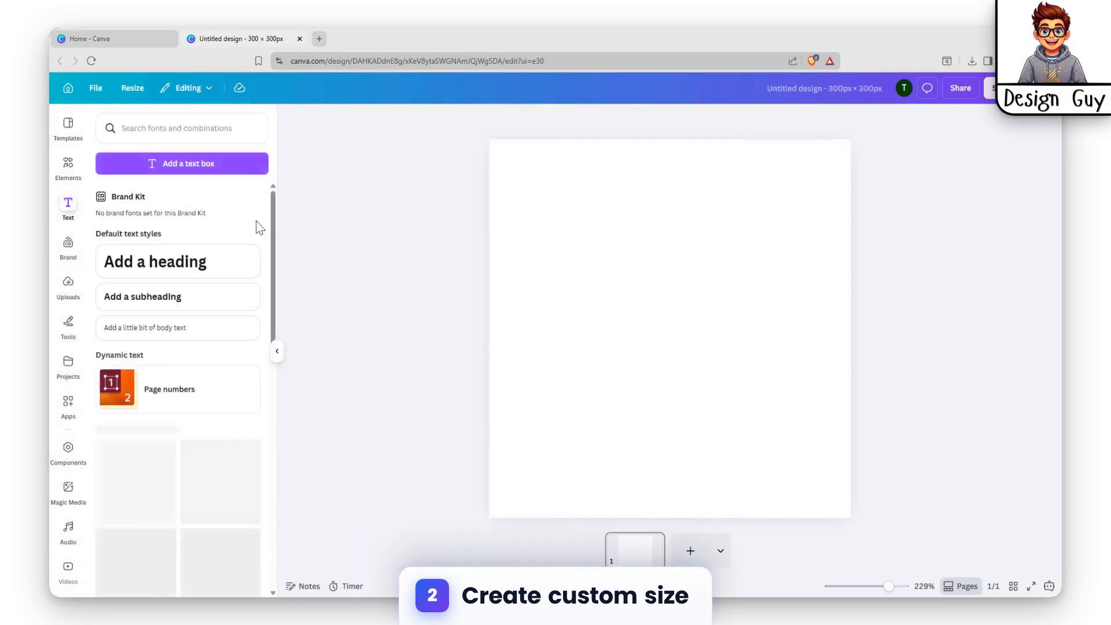
click(206, 272)
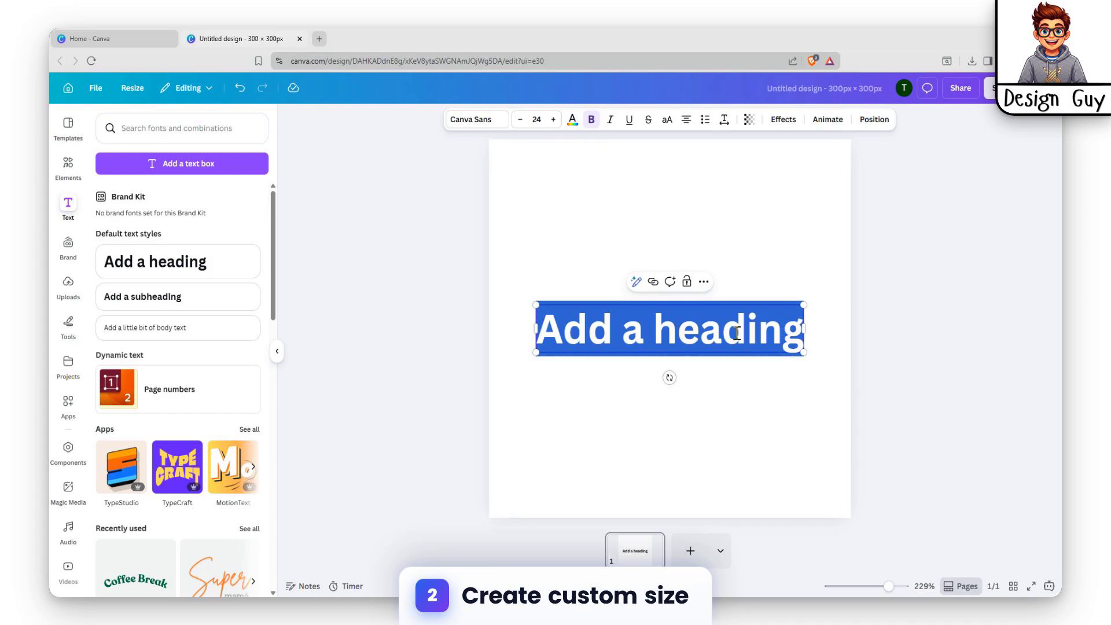
text(ULT)
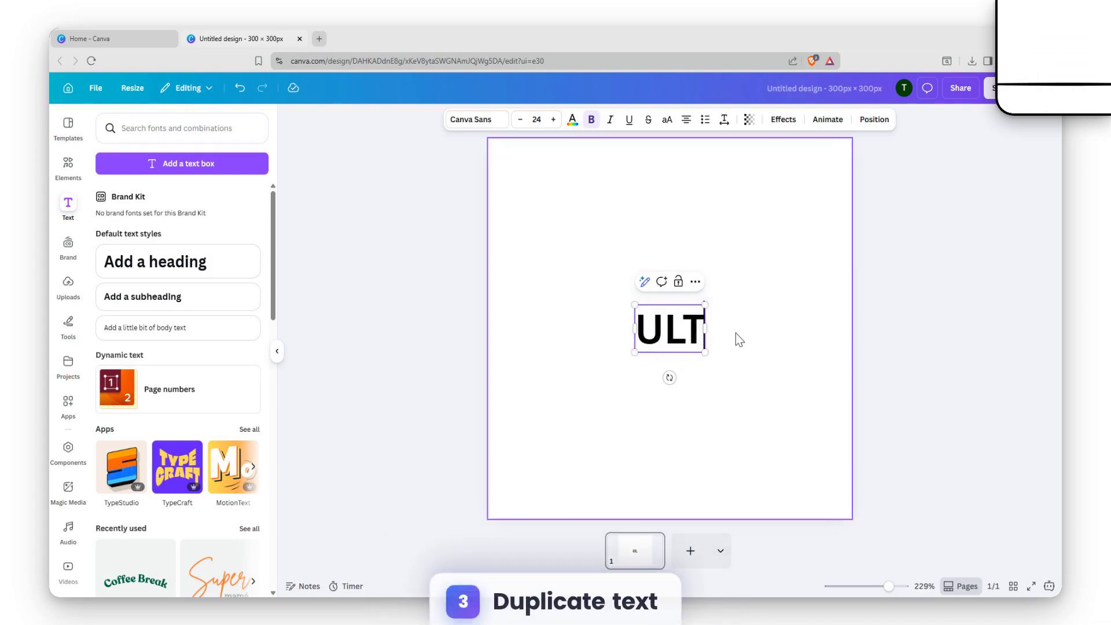
text(IMATE)
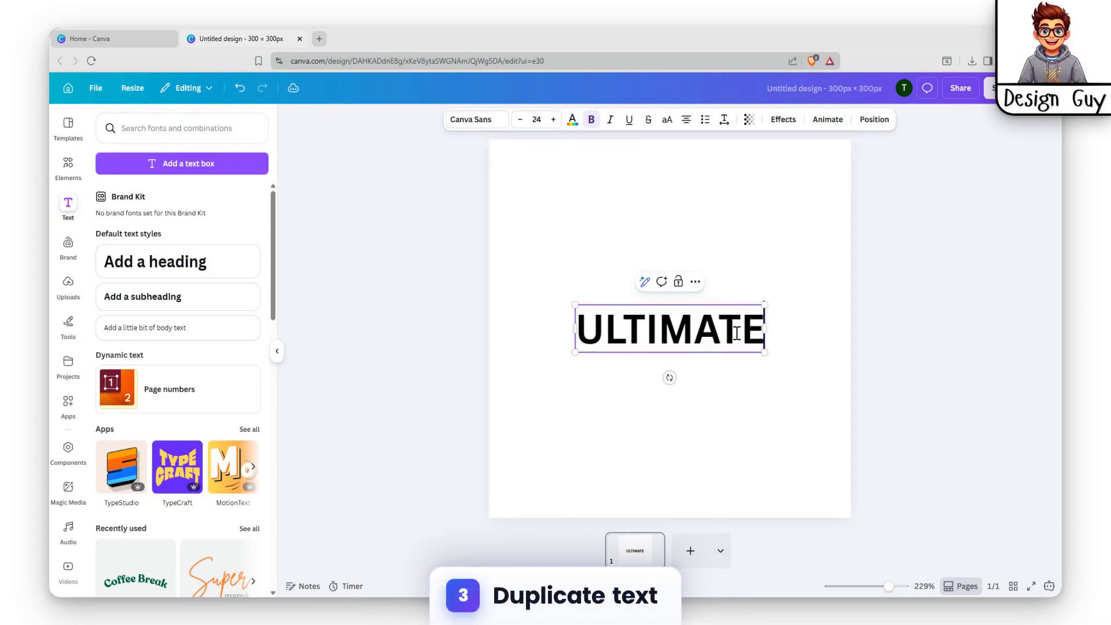
click(793, 308)
Reposition the ULTIMATE heading and duplicate it twice to form a diagonal, stepped arrangement of three lines.
click(715, 344)
drag(716, 343, 744, 336)
key(ctrl+d)
key(ctrl+d)
Group the three ULTIMATE text lines and move the group to the middle of the page.
click(853, 223)
drag(510, 180, 821, 394)
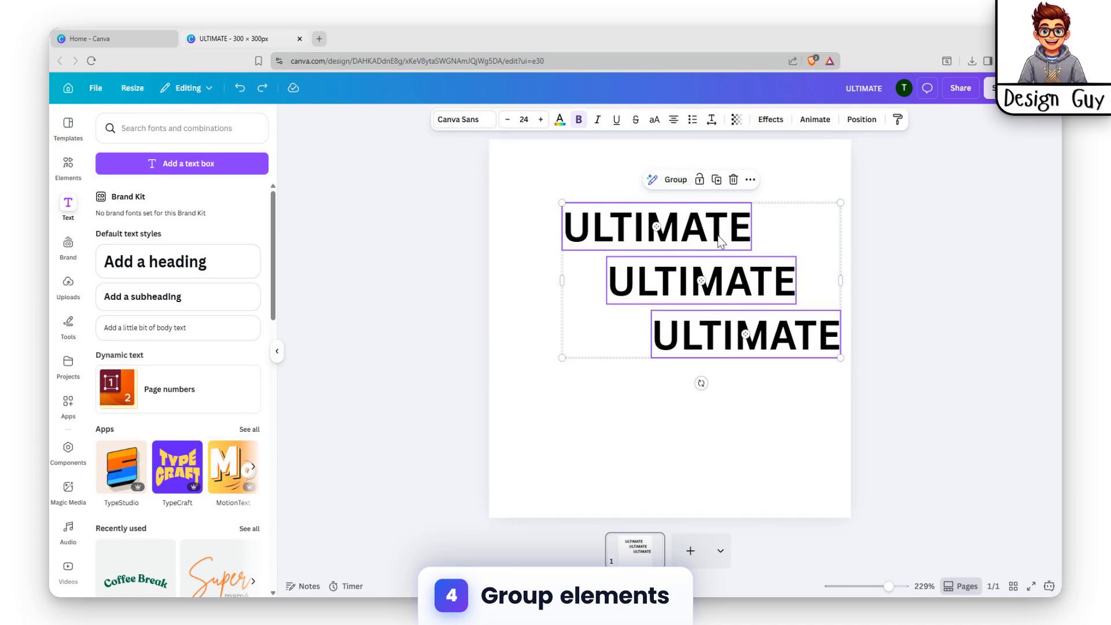
key(ctrl+g)
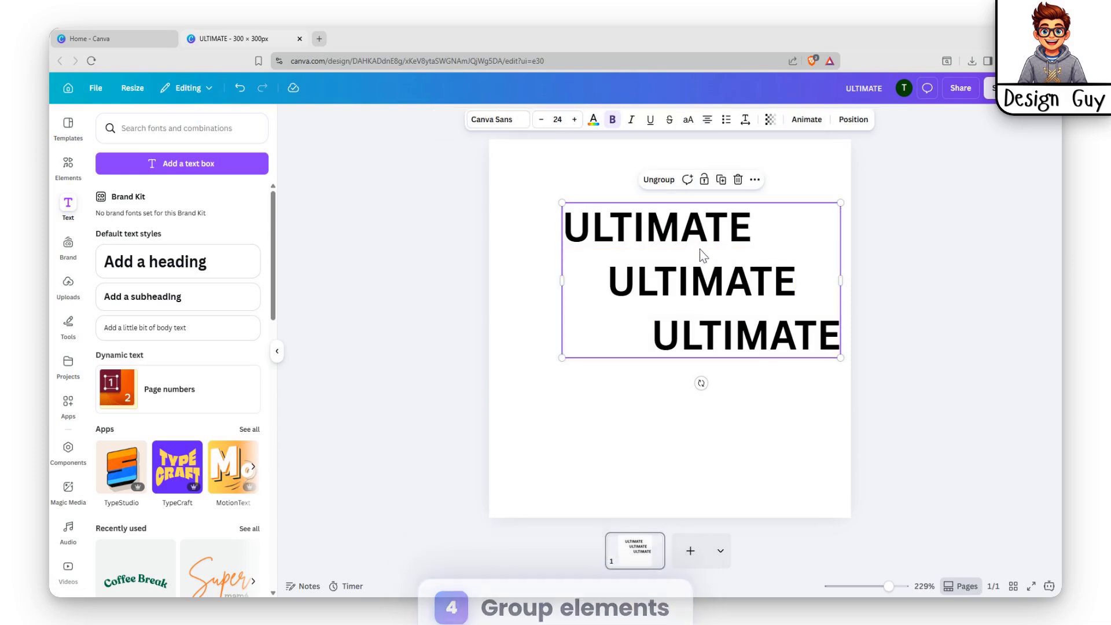
drag(702, 251, 678, 282)
Check that each of the three ULTIMATE lines can be selected individually inside the group.
click(837, 200)
click(717, 252)
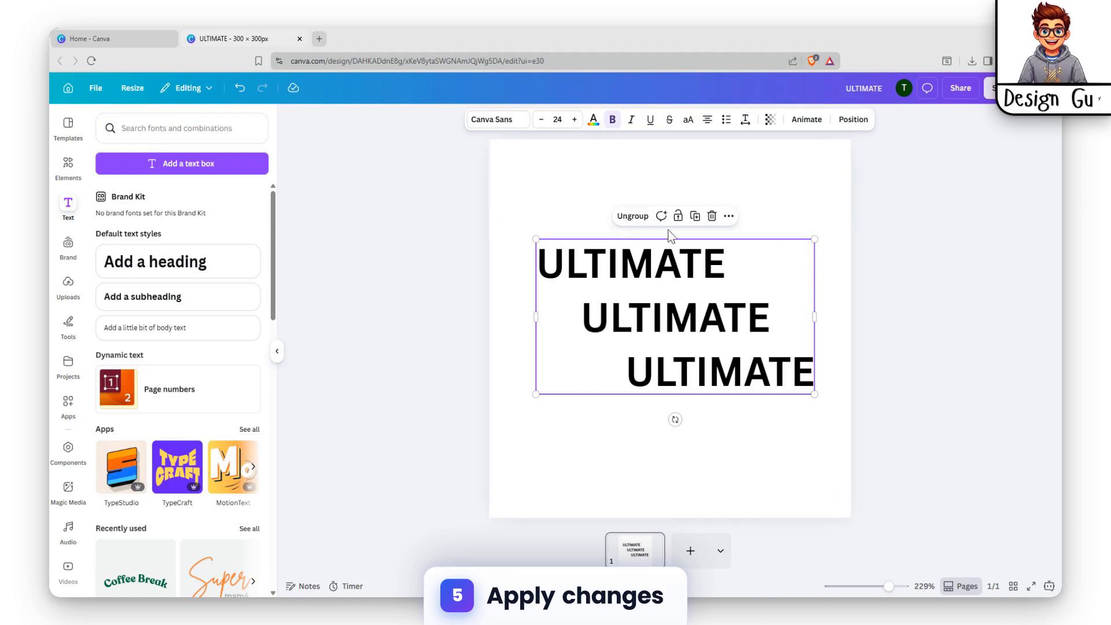
click(659, 333)
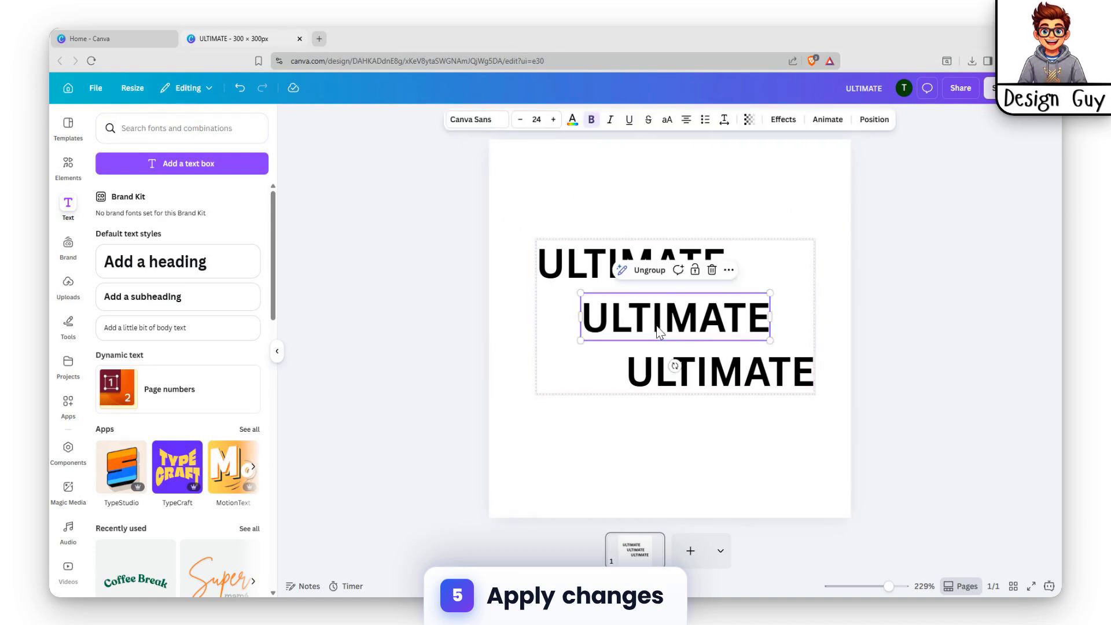
click(550, 263)
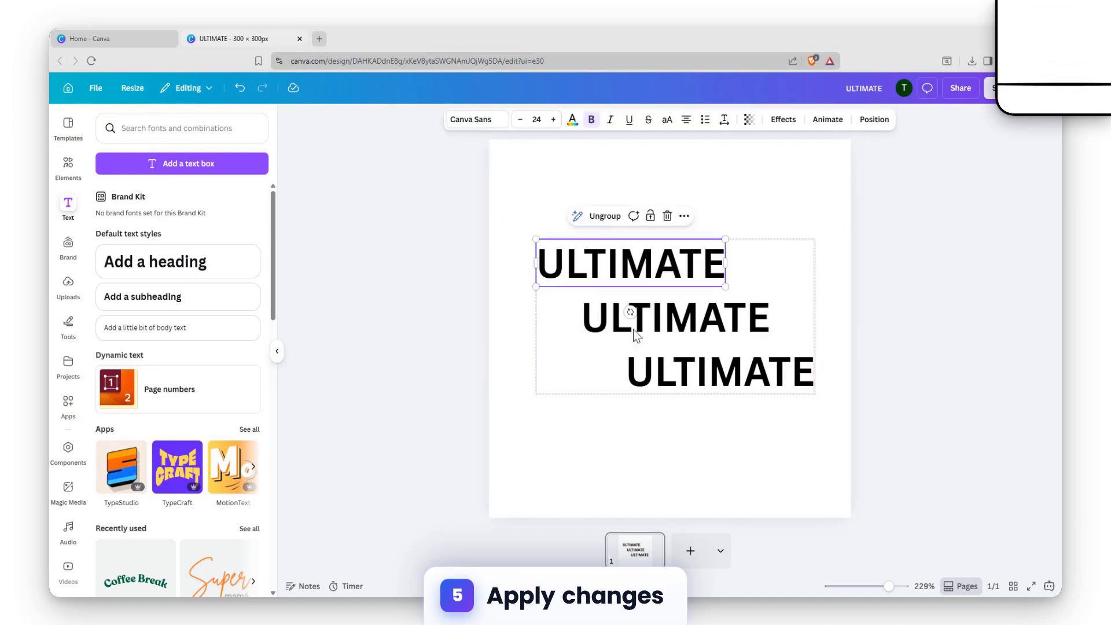
click(665, 374)
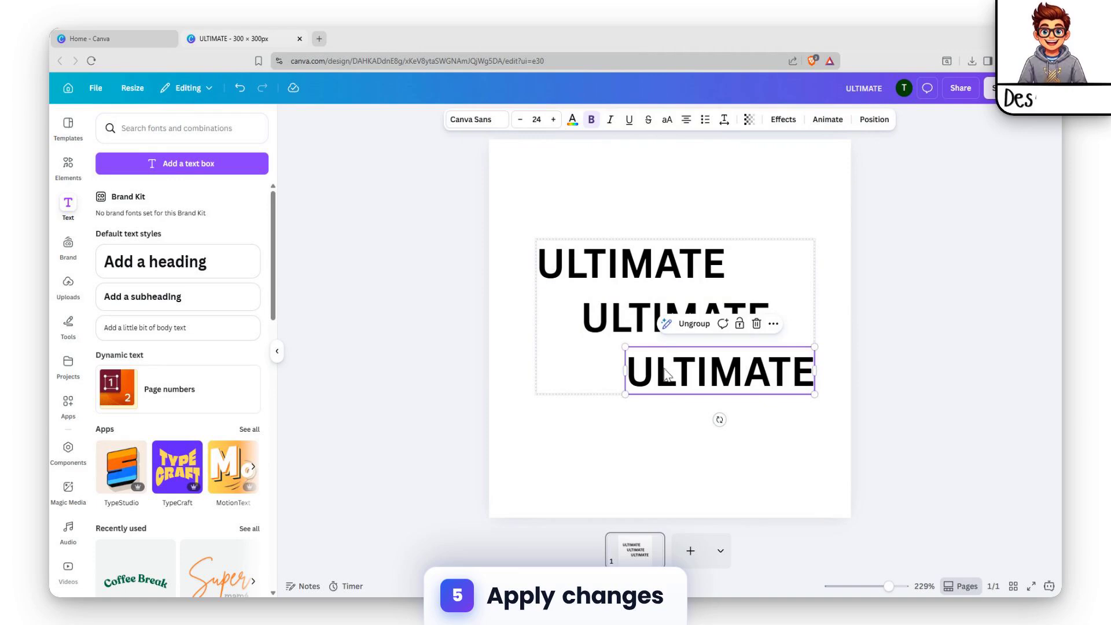
click(596, 306)
Apply the Neon text effect to the uppermost ULTIMATE line and increase the effect's intensity.
click(541, 262)
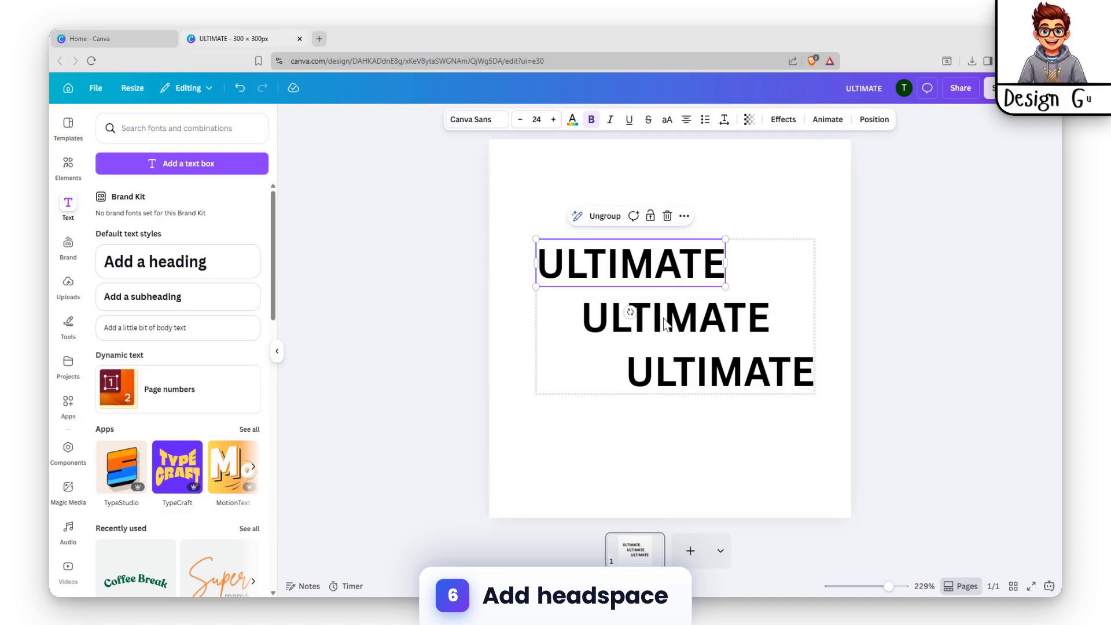
click(783, 120)
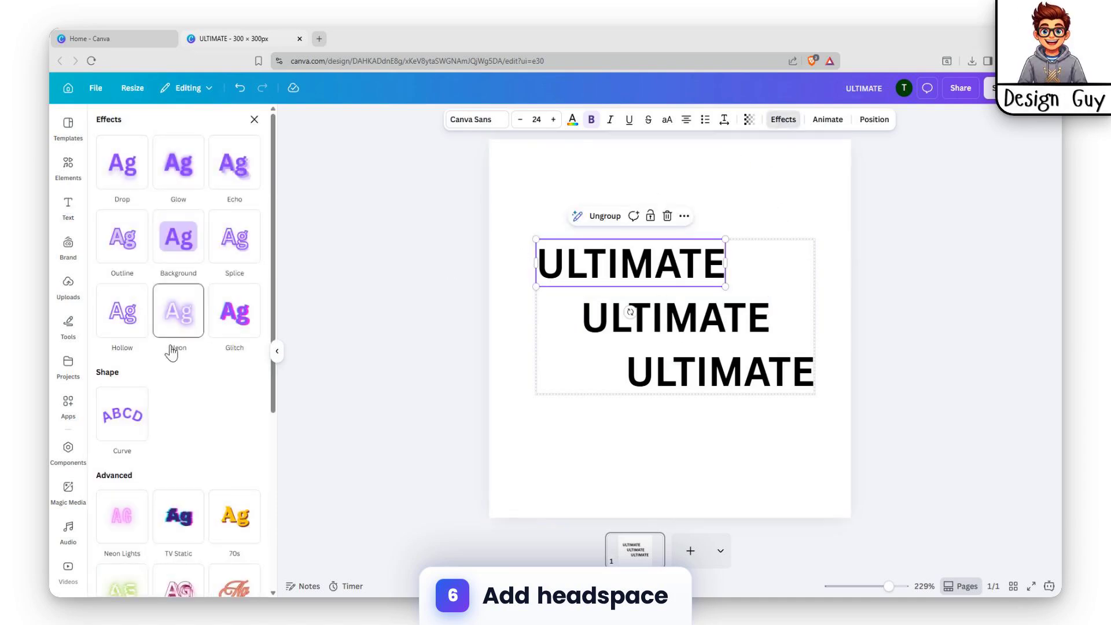
click(197, 313)
scroll(119, 521, down, 5)
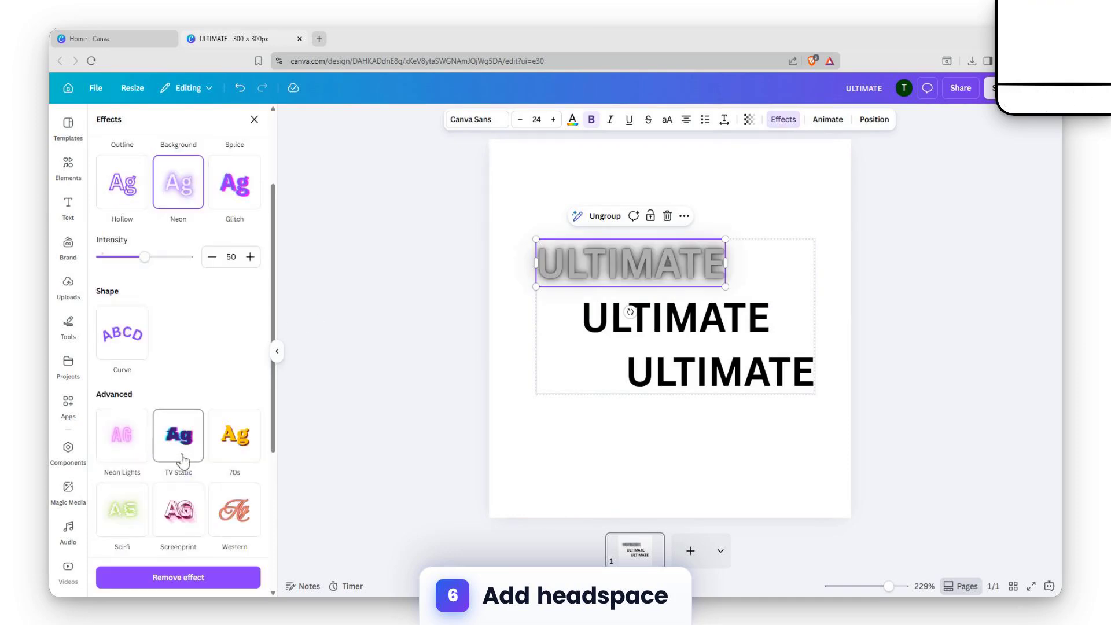
scroll(188, 375, up, 5)
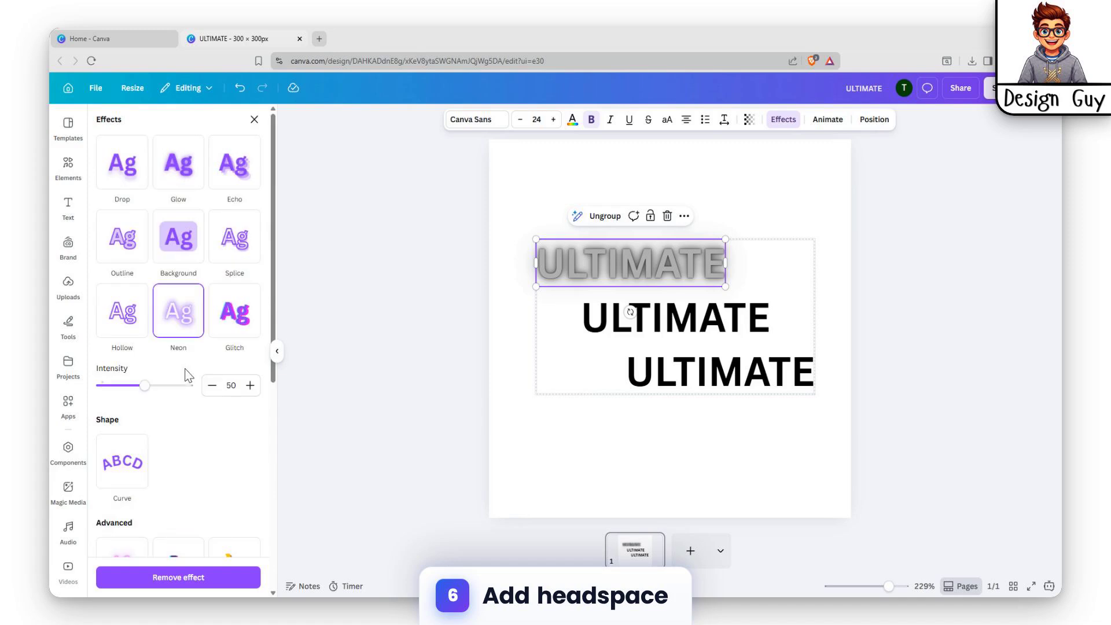
scroll(237, 428, down, 5)
scroll(228, 471, up, 5)
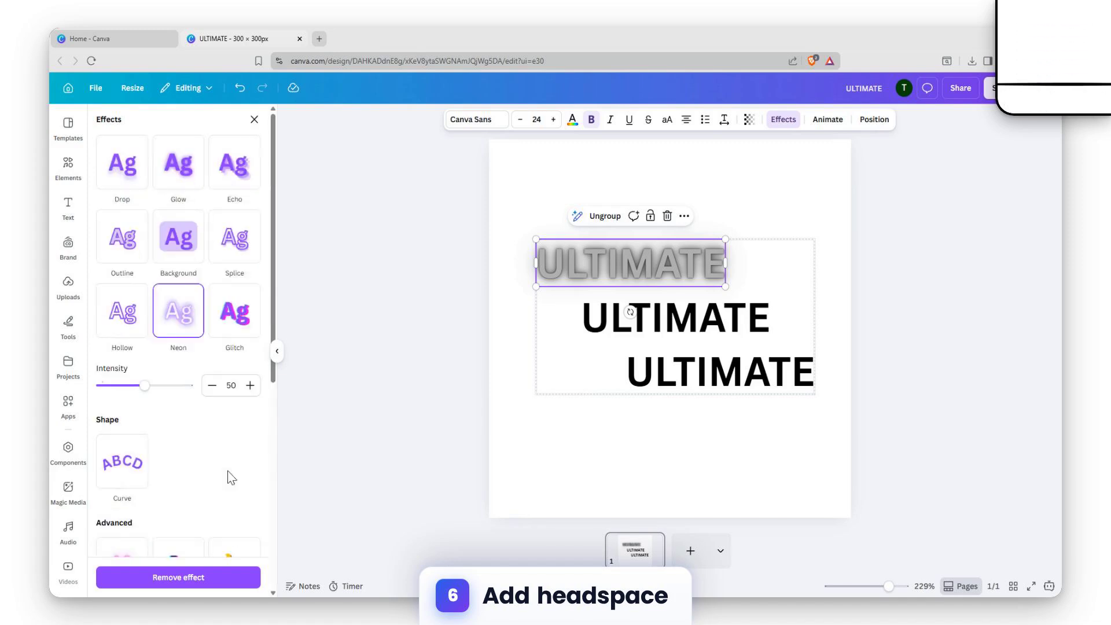
drag(160, 394, 180, 396)
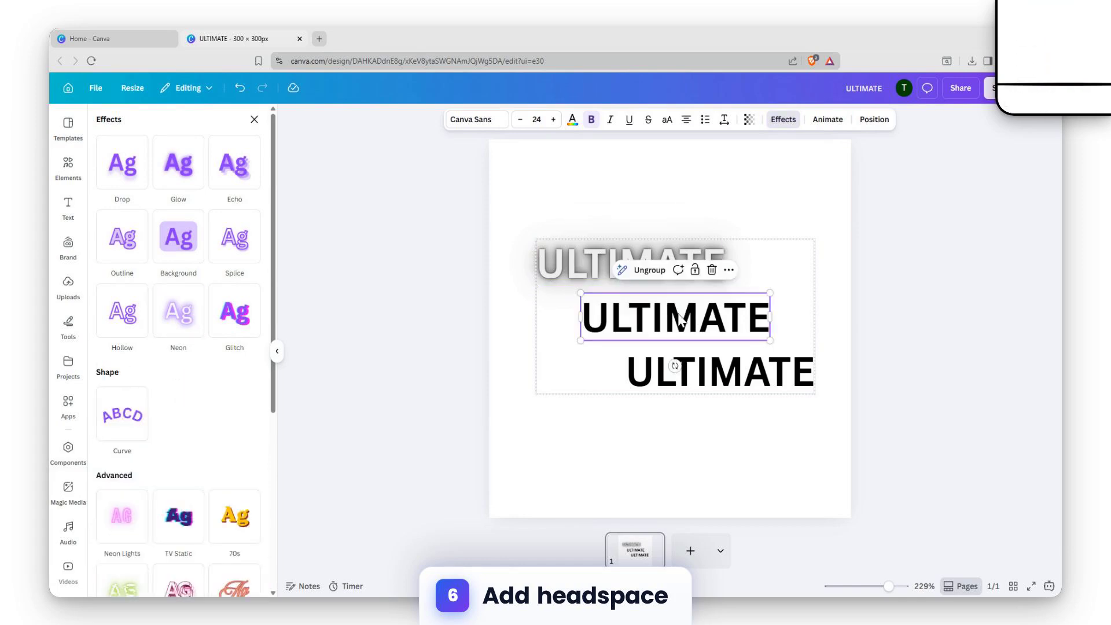
key(ctrl+d)
click(707, 312)
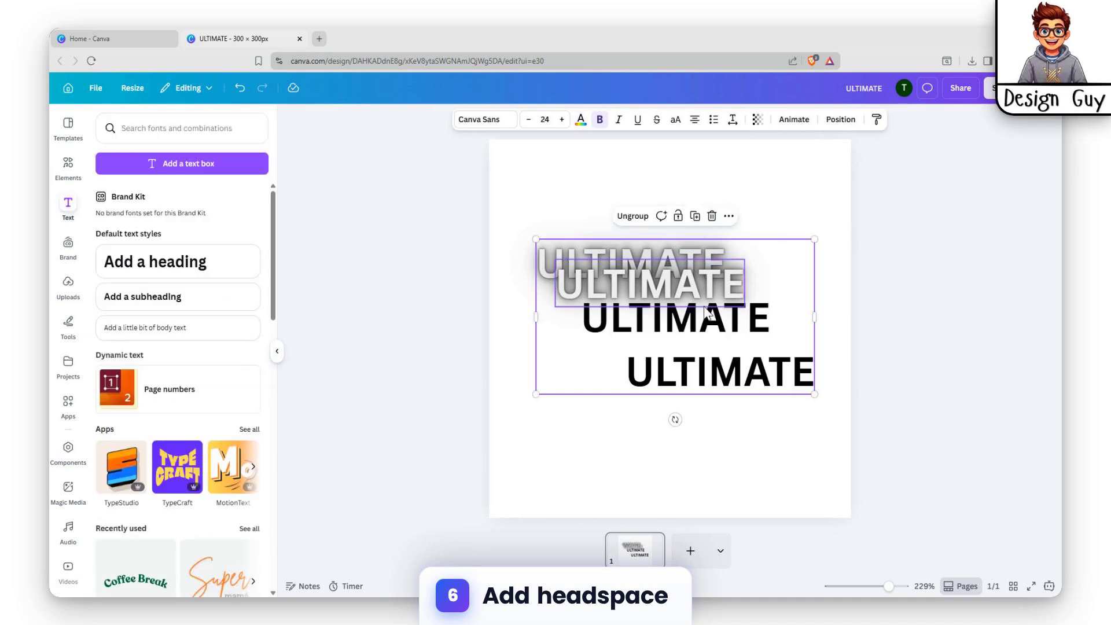
click(705, 274)
key(Delete)
Remove the two plain black ULTIMATE lines, keeping only the Neon-styled line.
click(749, 321)
double_click(743, 317)
key(BackSpace)
click(770, 373)
key(Delete)
Duplicate the Neon-styled ULTIMATE text twice so the three copies overlap diagonally.
click(648, 272)
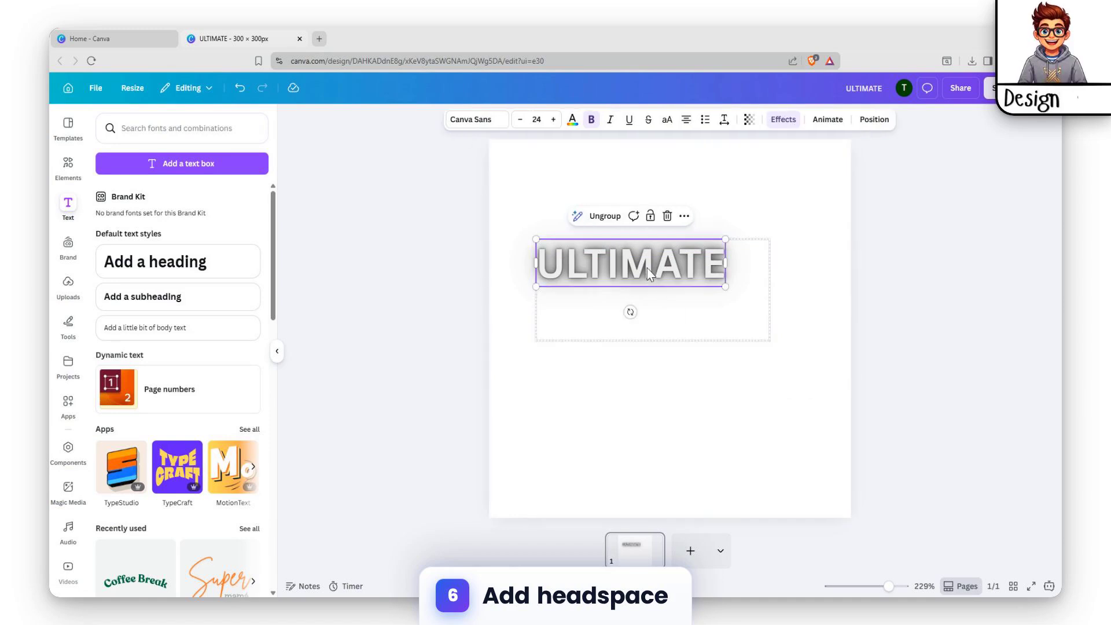
key(ctrl+f)
click(1031, 152)
click(627, 283)
key(ctrl+d)
key(ctrl+d)
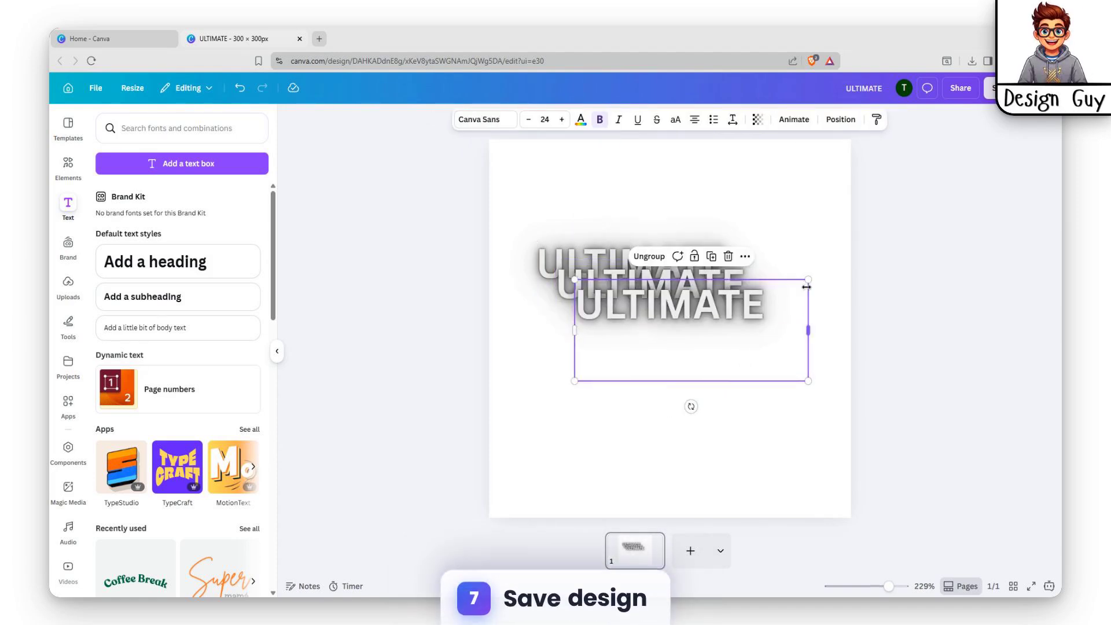
Select all three overlapping Neon ULTIMATE texts and group them together.
click(513, 223)
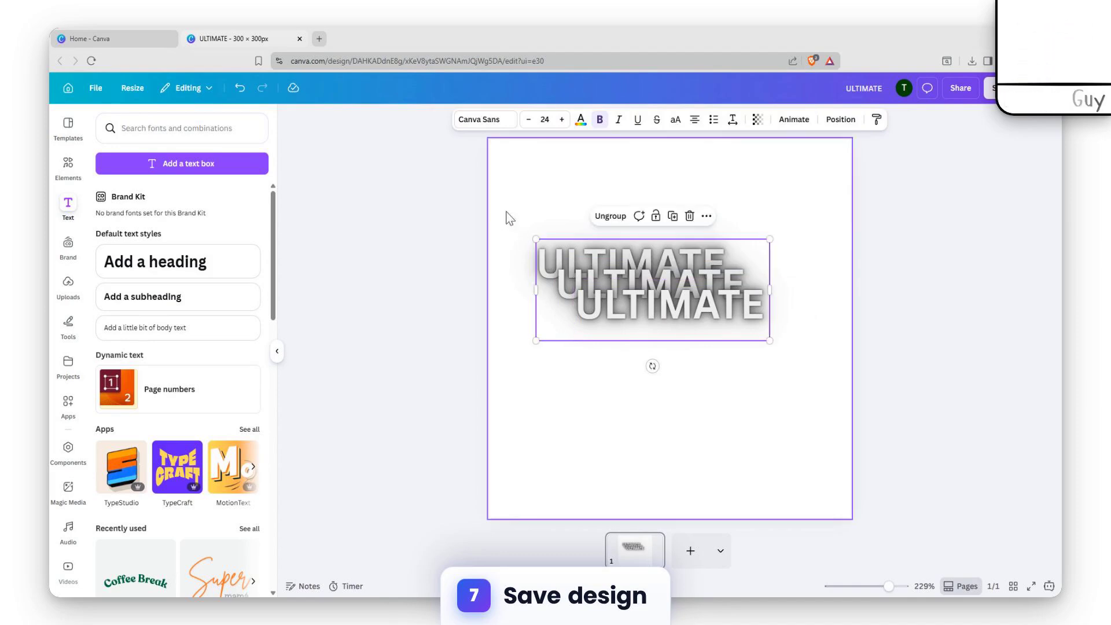
drag(565, 269, 816, 431)
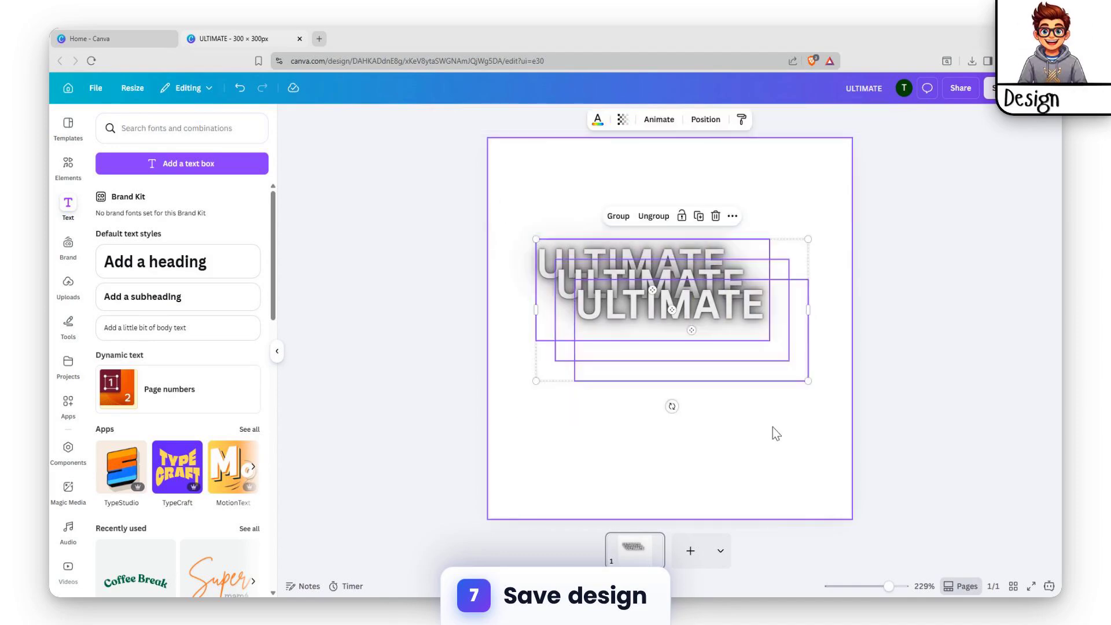
key(ctrl+g)
click(743, 477)
Move the overlapping ULTIMATE group down and slightly right to centre the lettering on the page.
drag(664, 354, 665, 394)
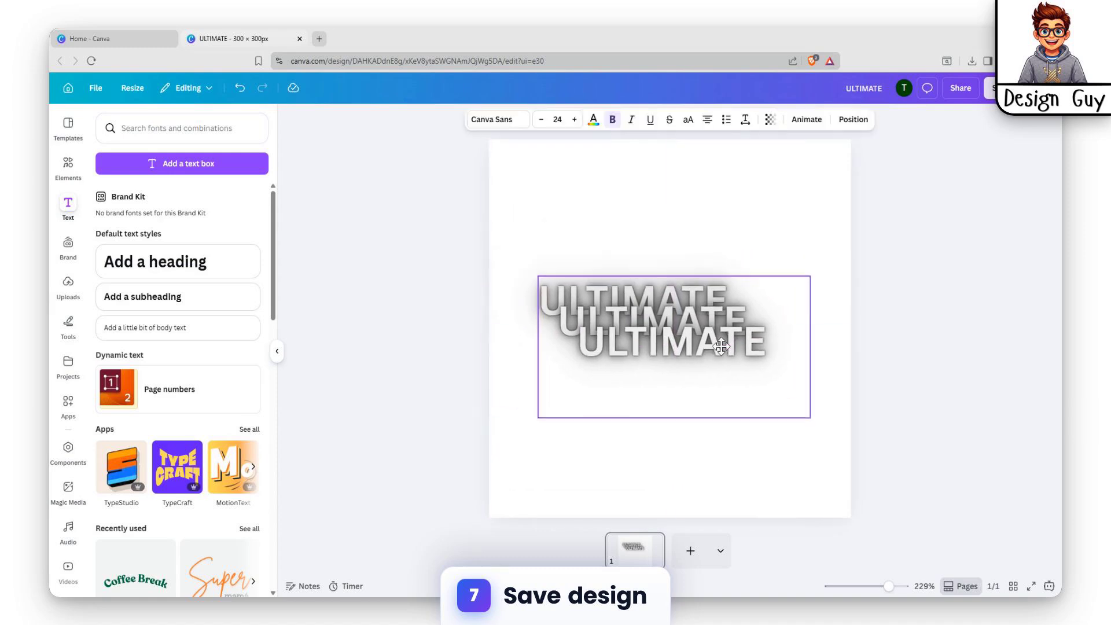
click(898, 239)
click(699, 297)
drag(700, 297, 714, 297)
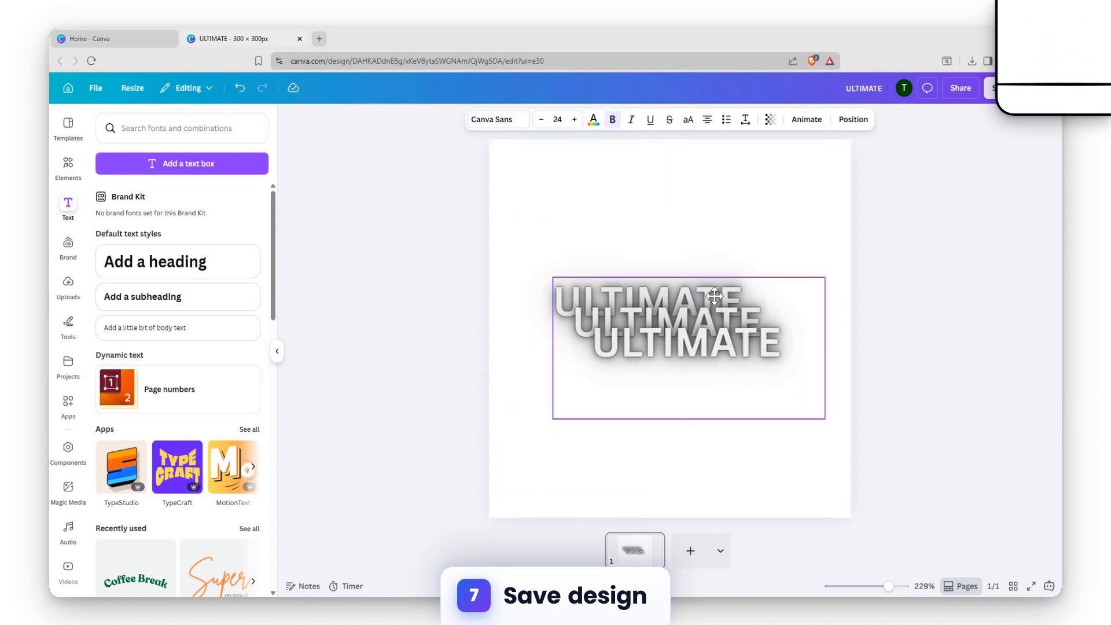
click(862, 215)
click(752, 342)
Set the download to PNG at size 3 (900 × 900 px) and download the design.
click(962, 87)
click(872, 342)
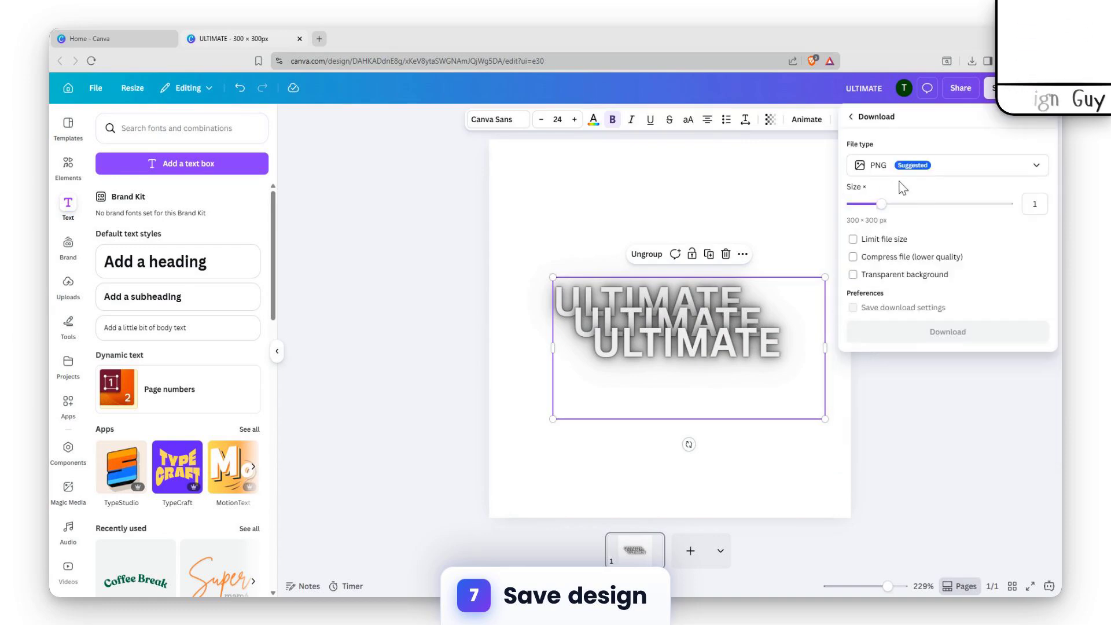
click(1016, 179)
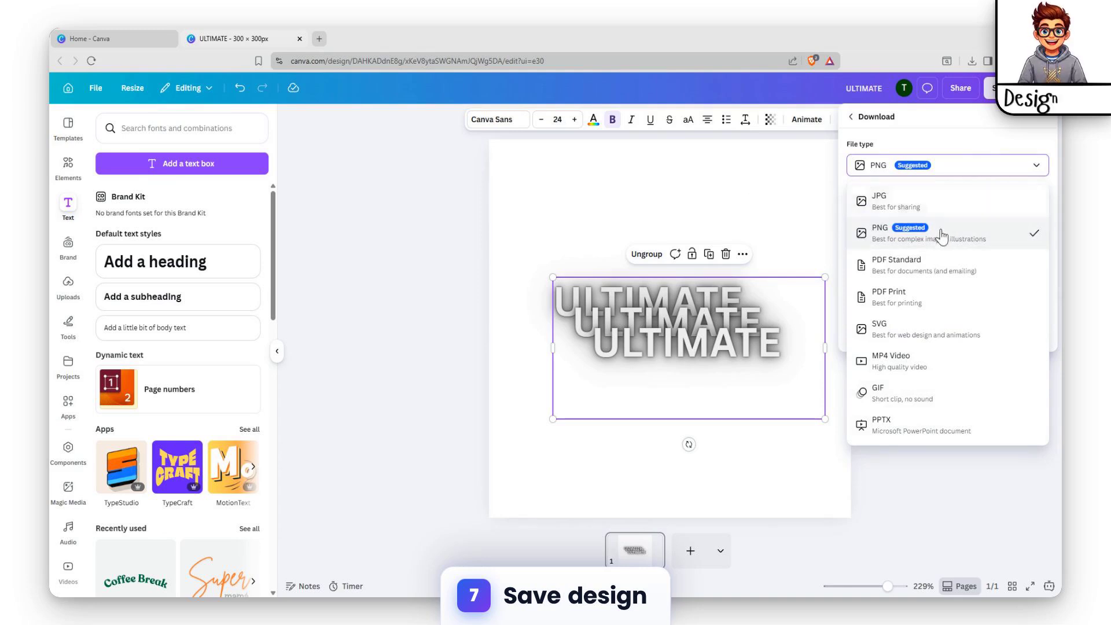
click(982, 217)
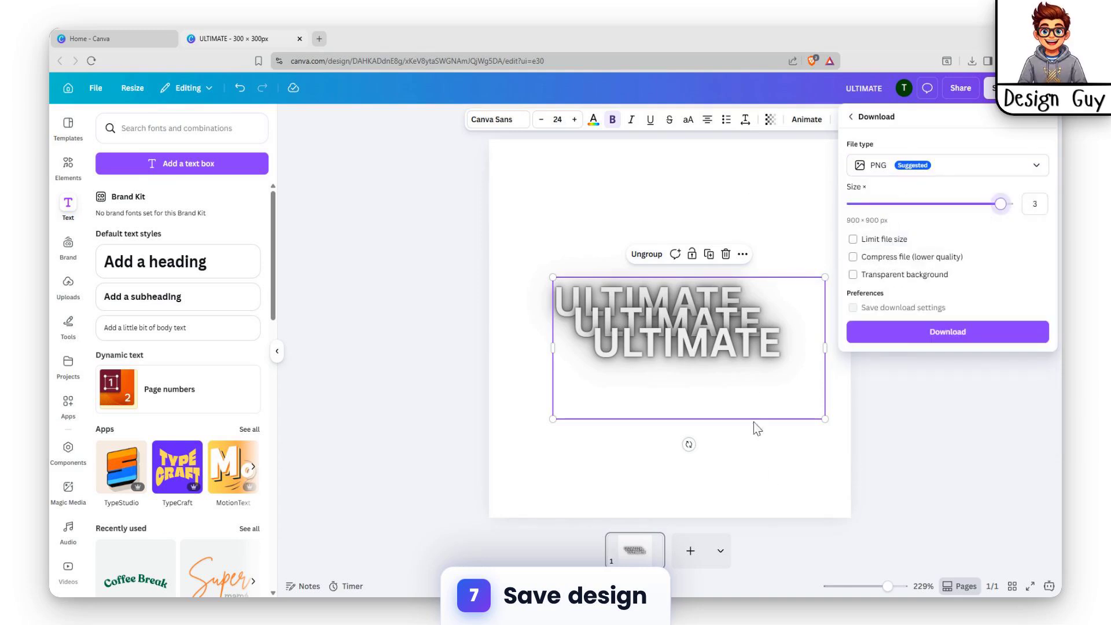
click(845, 457)
click(961, 88)
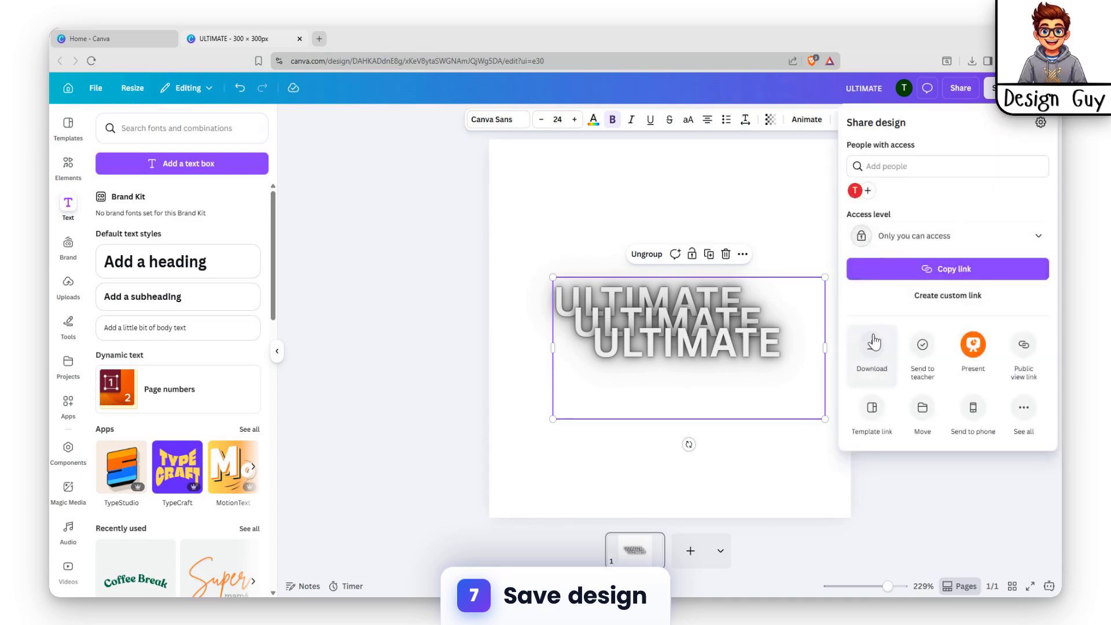
click(872, 344)
click(920, 332)
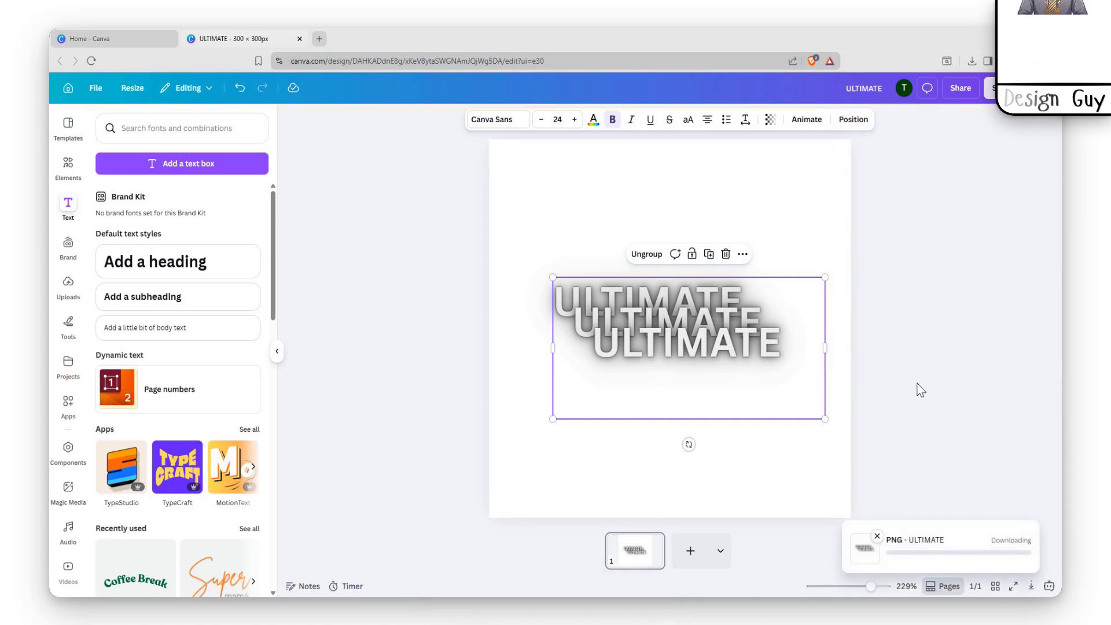
Delete the ULTIMATE text group from the page and place the downloaded PNG image there instead.
click(692, 324)
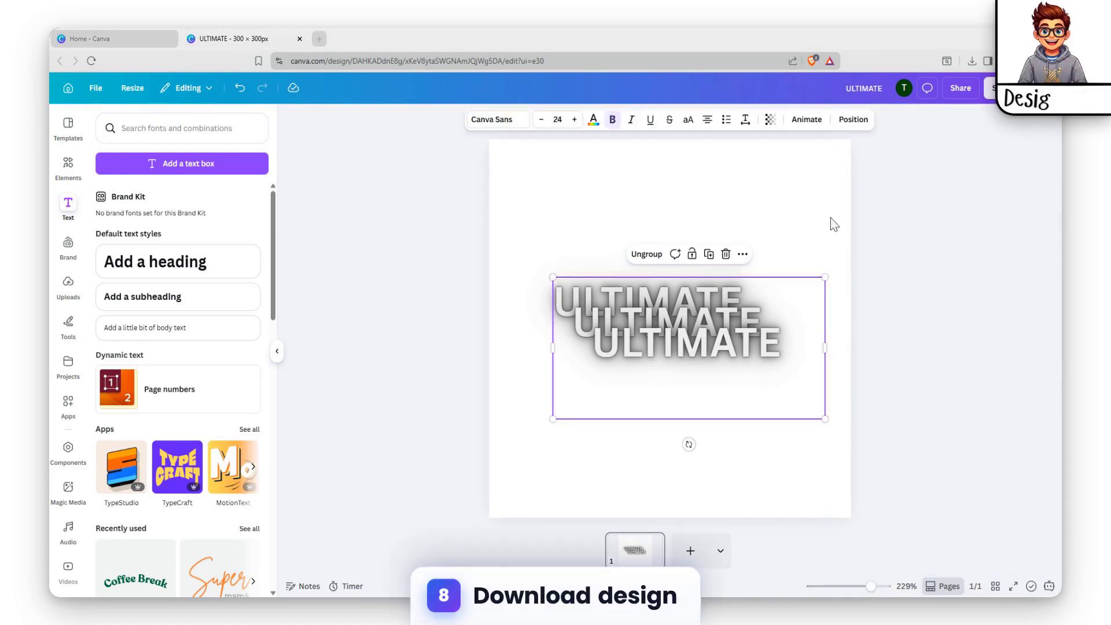
click(763, 342)
click(861, 259)
click(752, 296)
key(Delete)
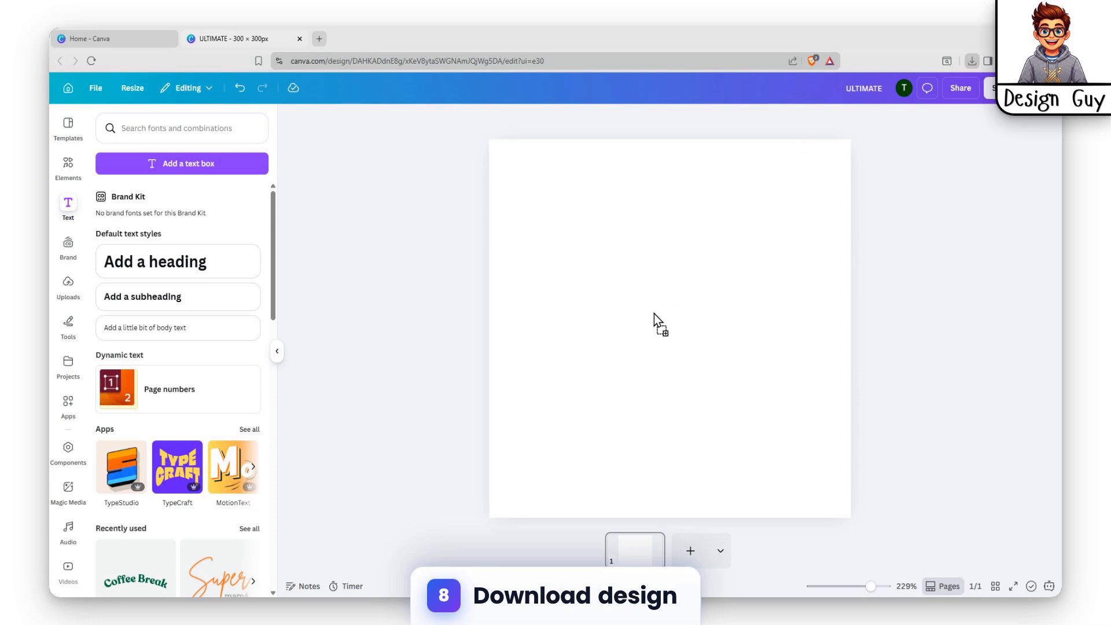
drag(653, 313, 647, 316)
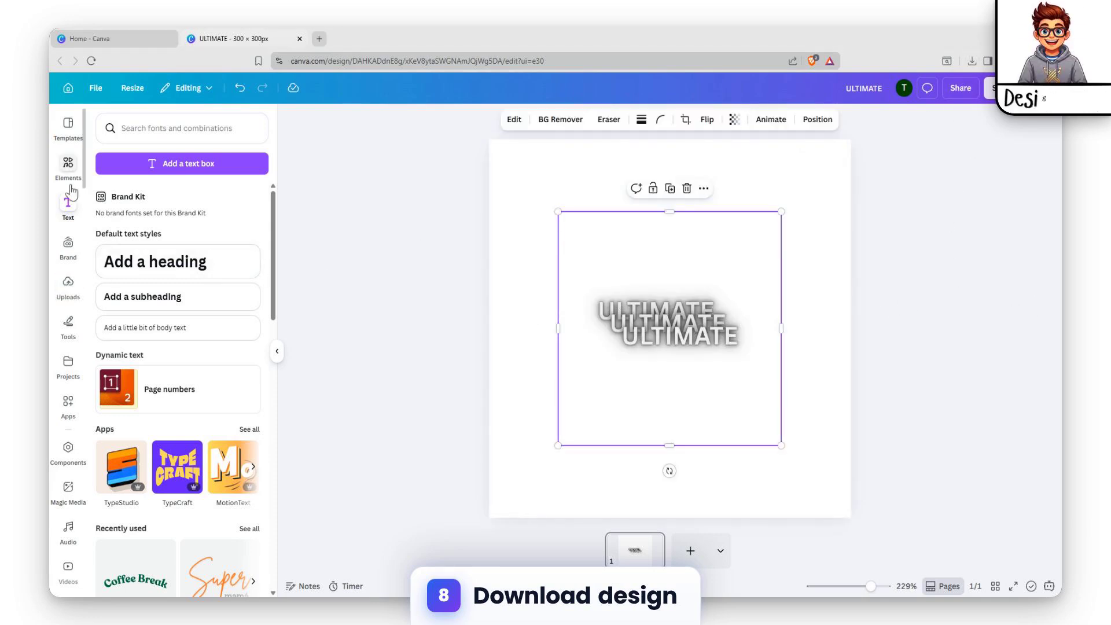
Search the photo elements for "blood field".
click(67, 166)
scroll(175, 424, down, 2)
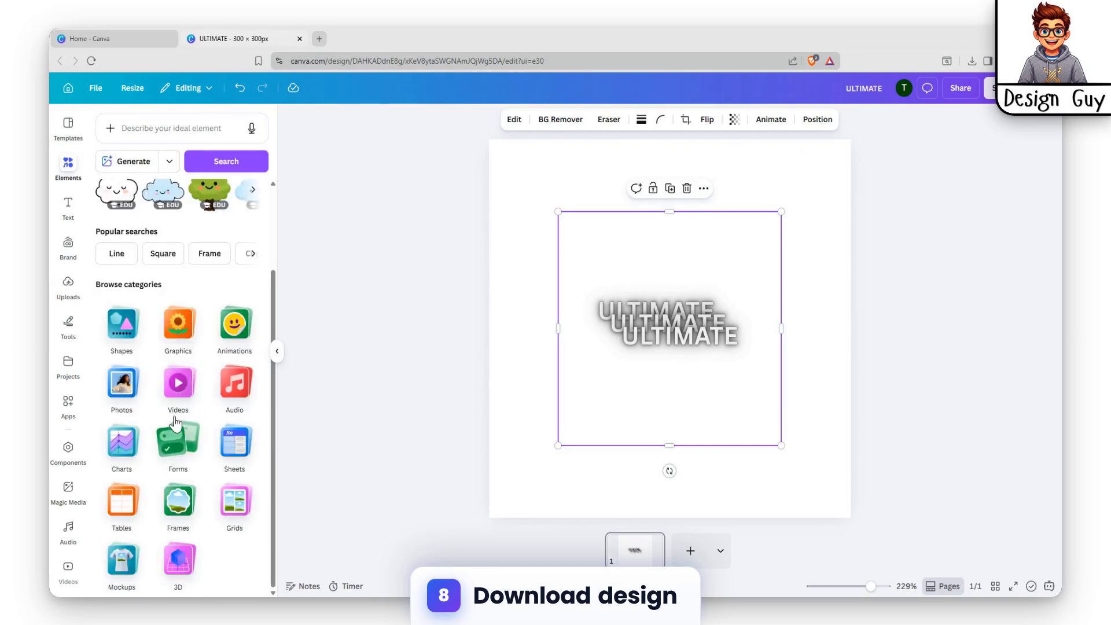
click(121, 384)
click(180, 150)
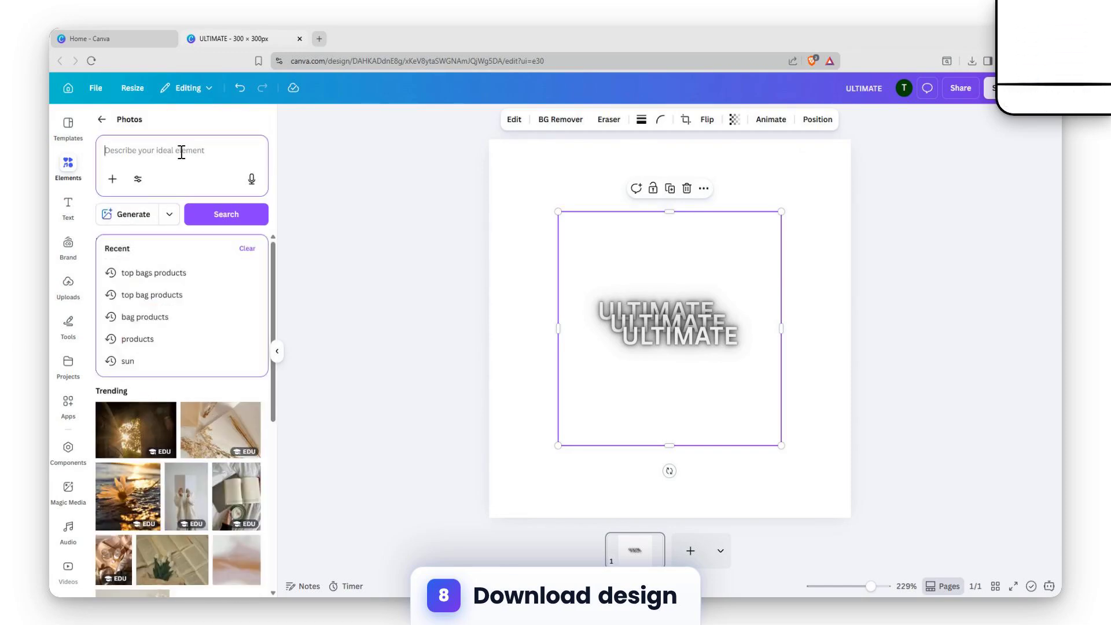
text(s)
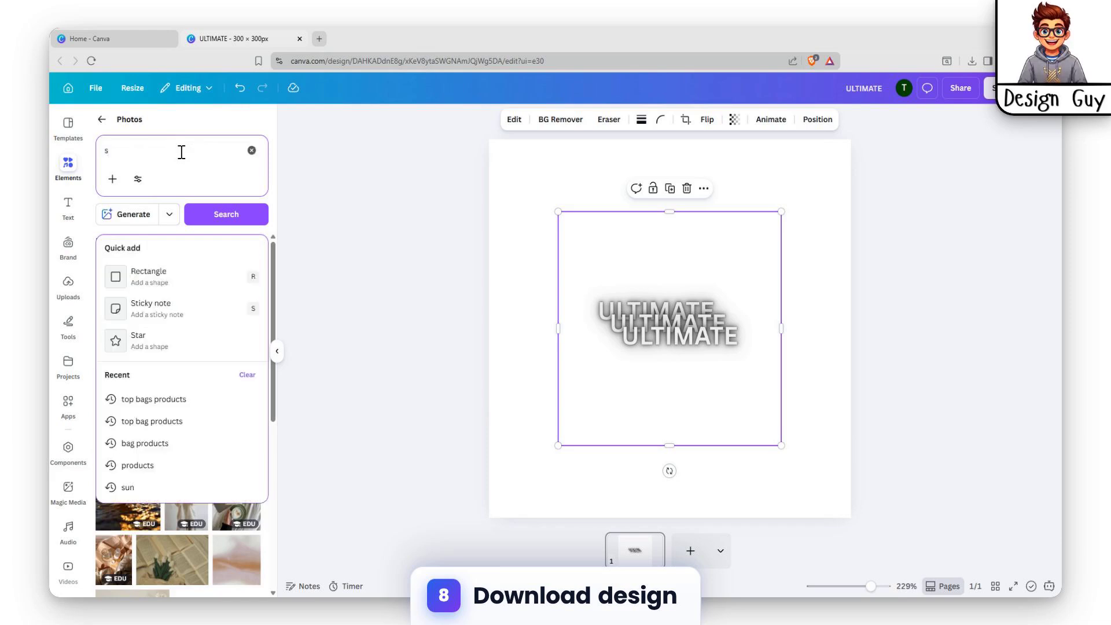
key(BackSpace)
text(blood)
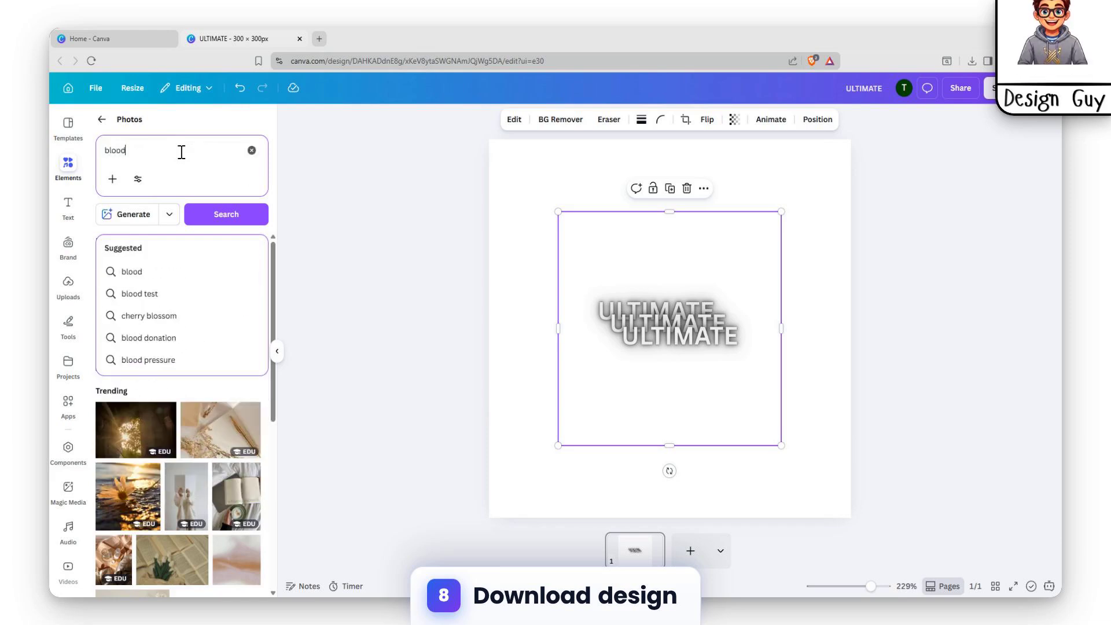
text( fire)
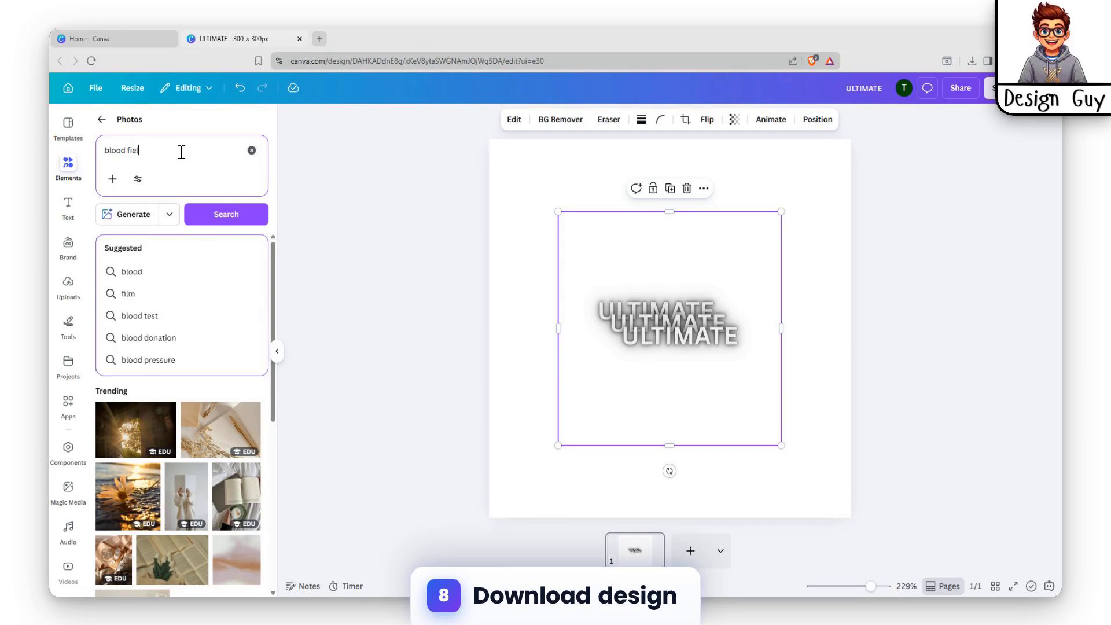
text(d)
key(Return)
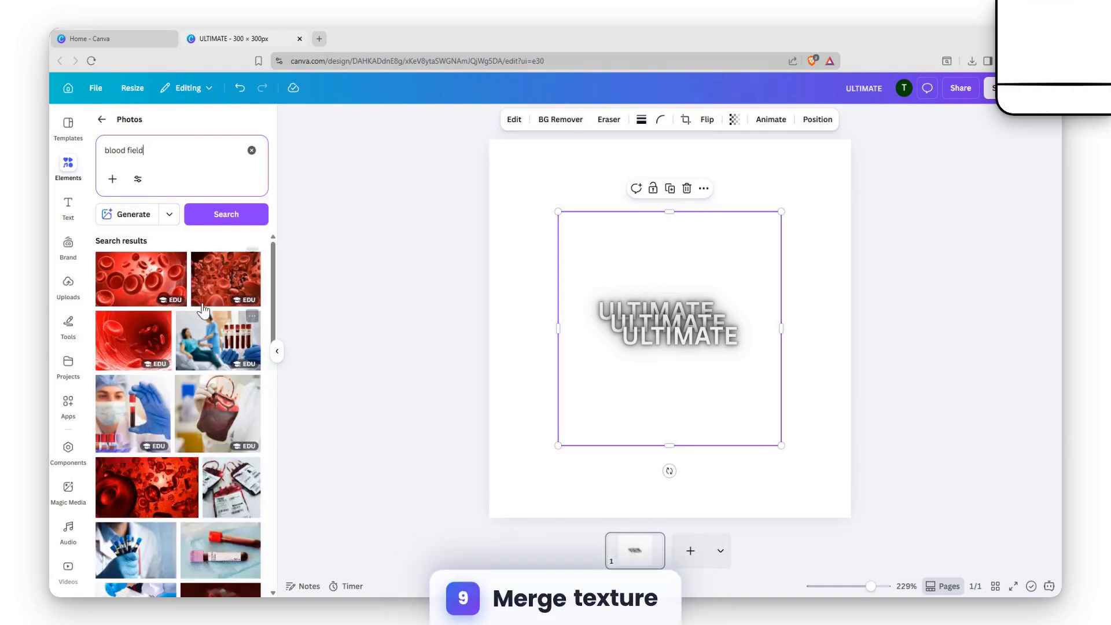
Add the photo of densely packed red blood cells to the page and shrink it into the page's lower-right area.
click(226, 279)
drag(715, 336, 685, 488)
click(687, 346)
click(806, 445)
drag(807, 450, 828, 334)
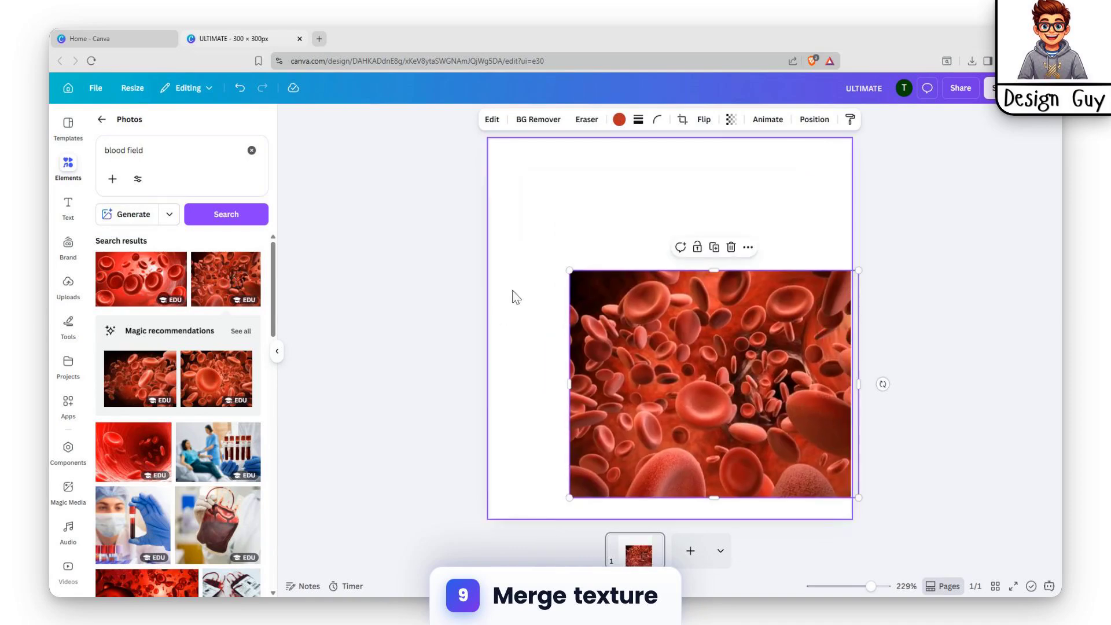
drag(568, 268, 678, 356)
Enlarge the ULTIMATE image towards the page's upper left and move the blood-cell photo up slightly beneath it.
click(620, 338)
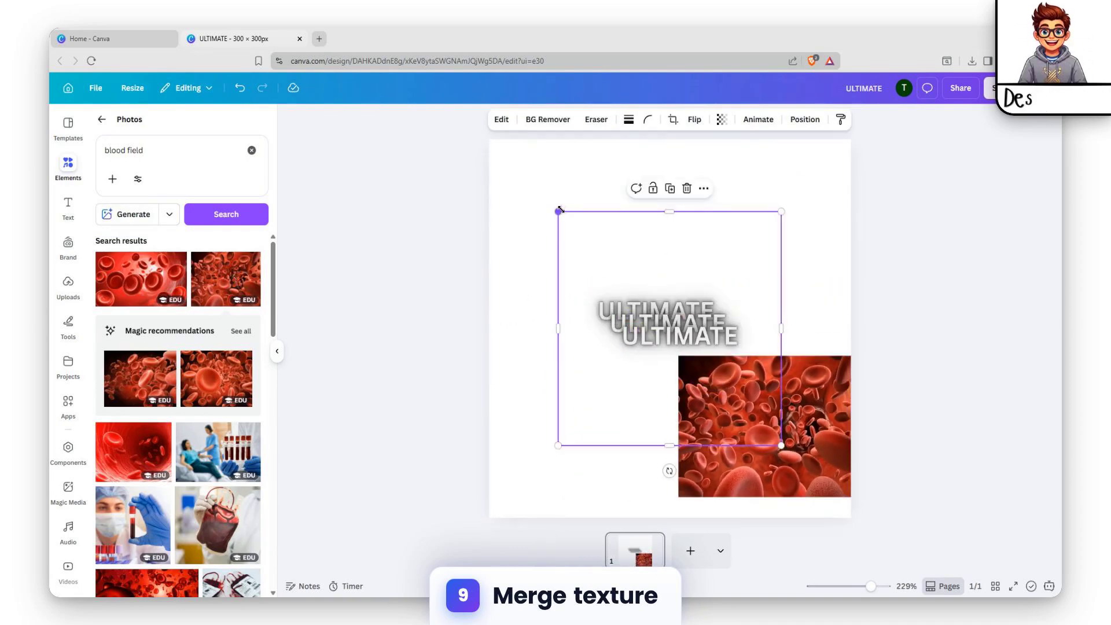
drag(558, 212, 471, 181)
drag(662, 265, 637, 223)
drag(786, 414, 784, 350)
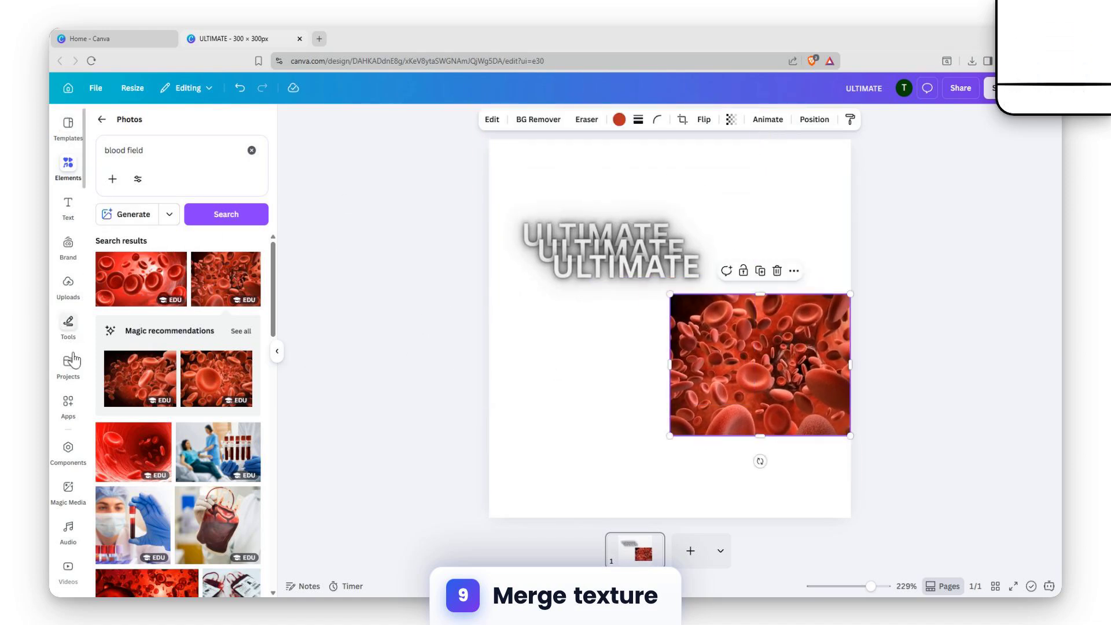
Find the Blend Image app by searching for "blend" and open it.
scroll(69, 400, down, 2)
click(68, 277)
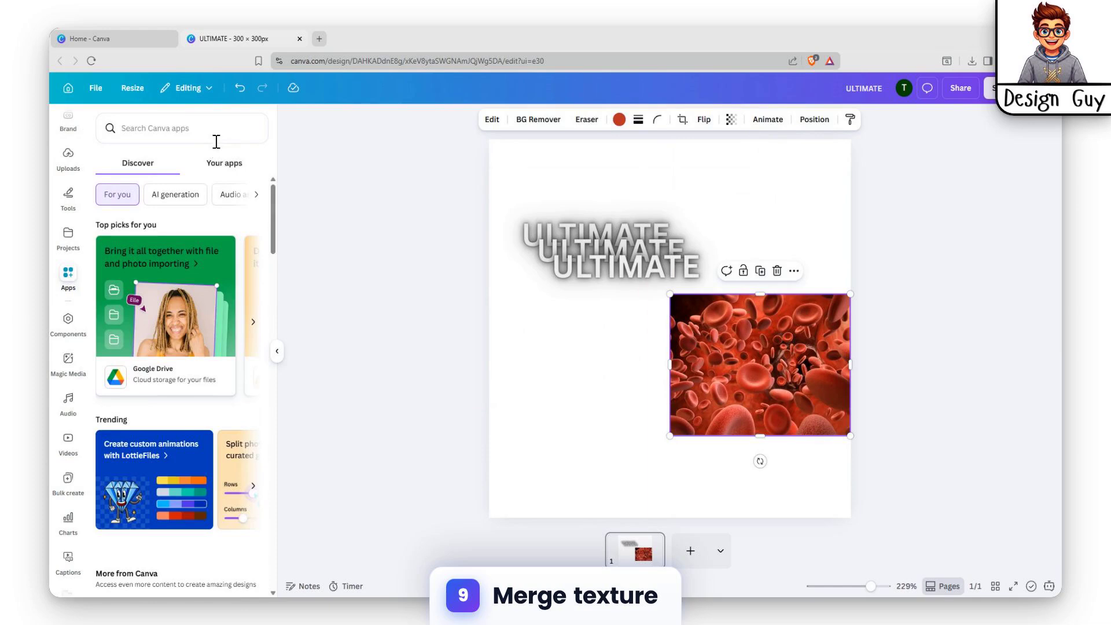
text(blend)
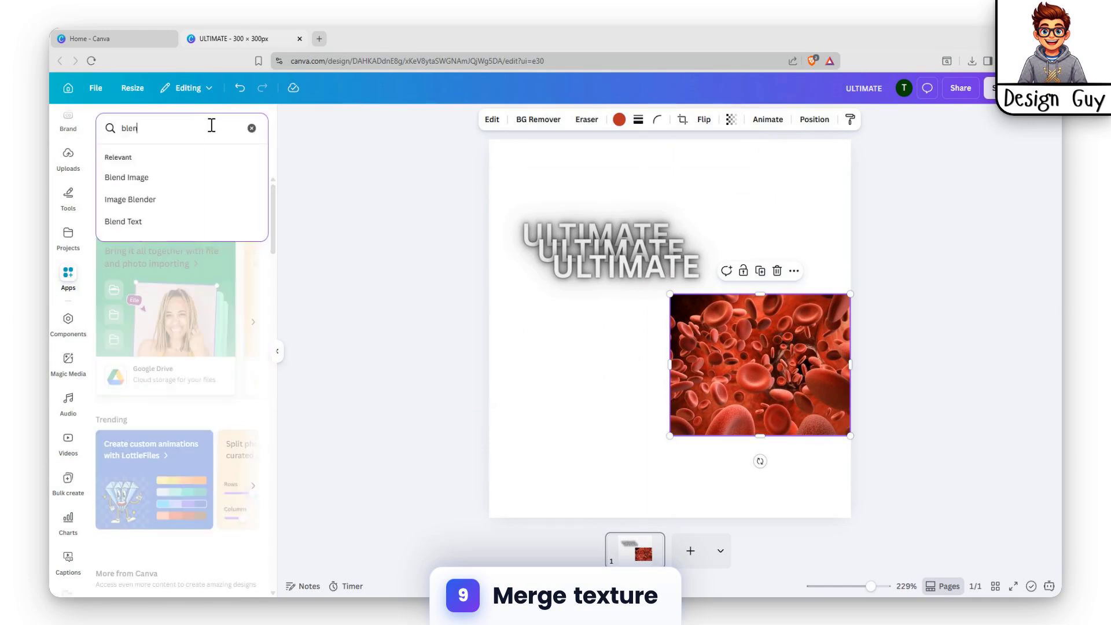
click(148, 189)
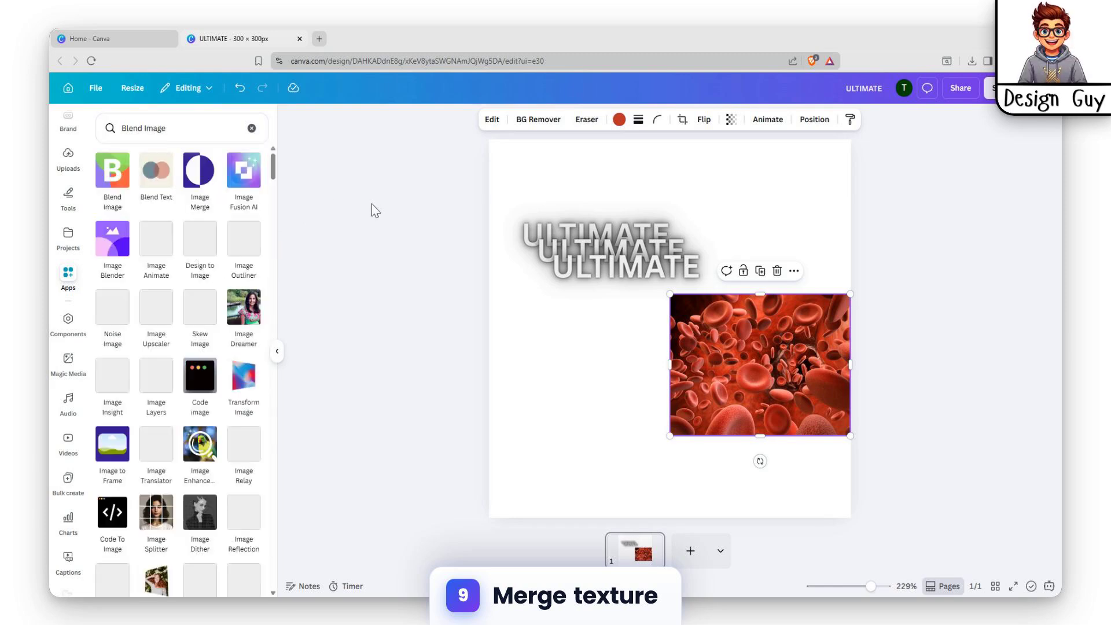
click(111, 185)
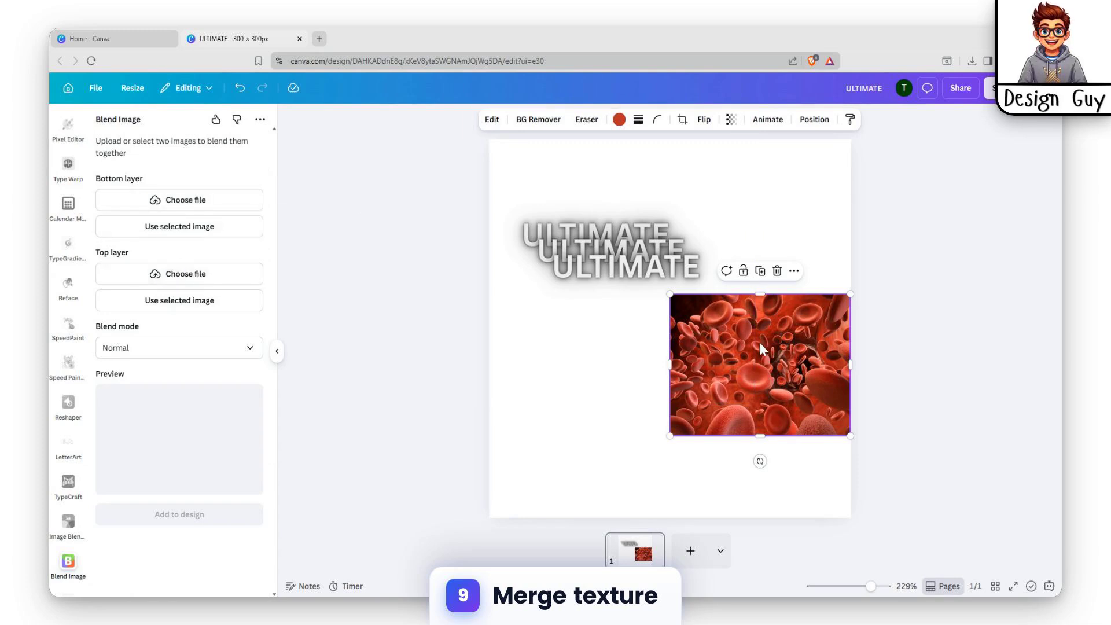
Assign the blood-cell photo as the blend's top layer and the ULTIMATE image as its bottom layer.
click(196, 301)
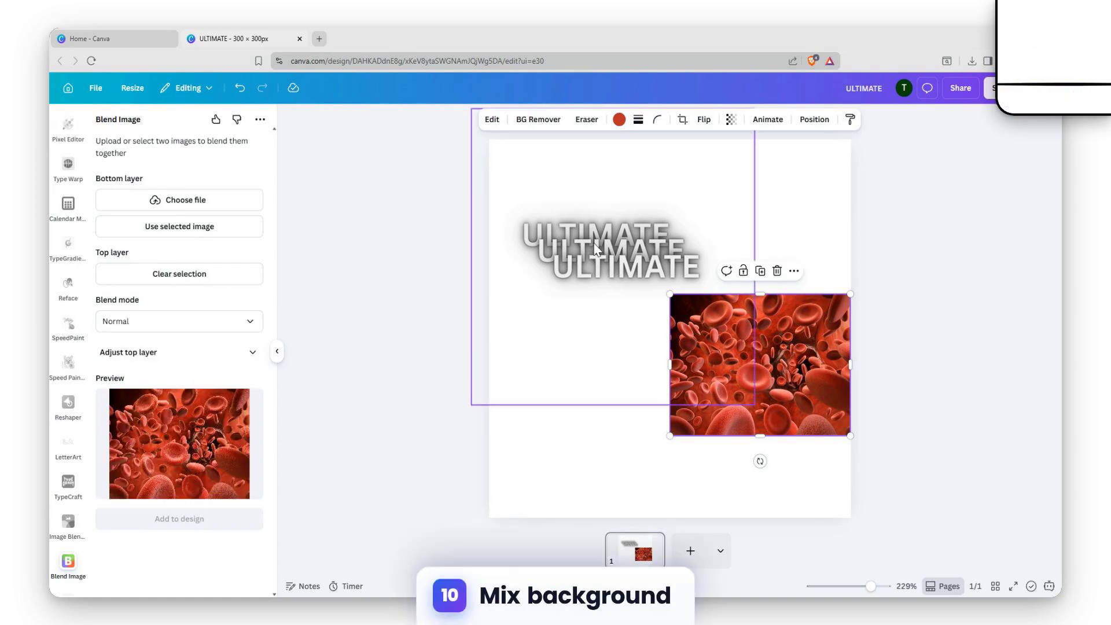
click(596, 248)
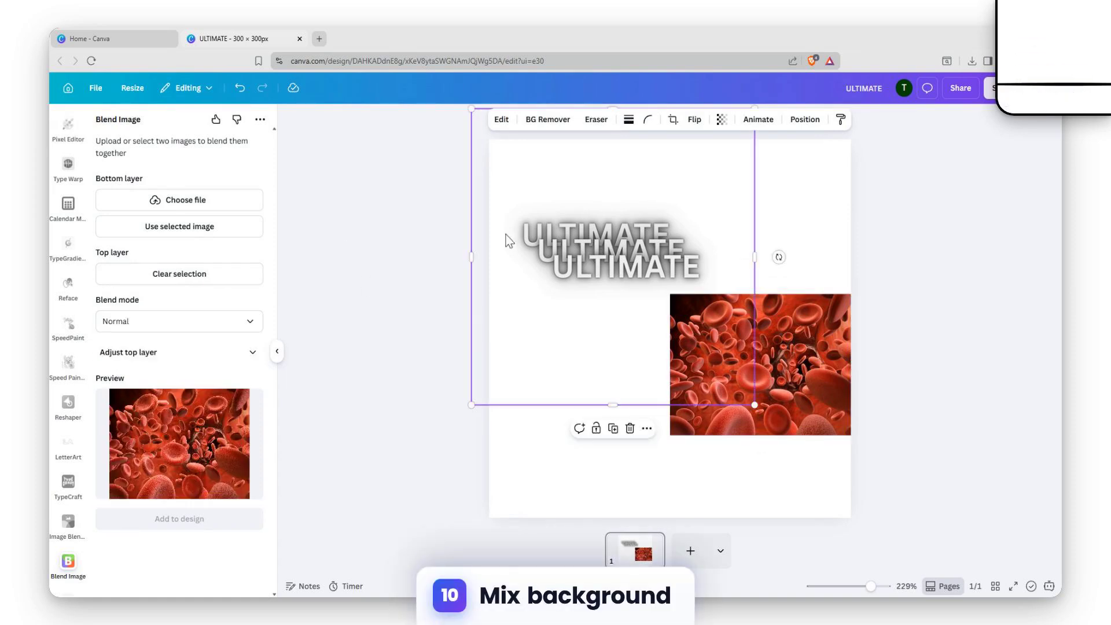
click(180, 226)
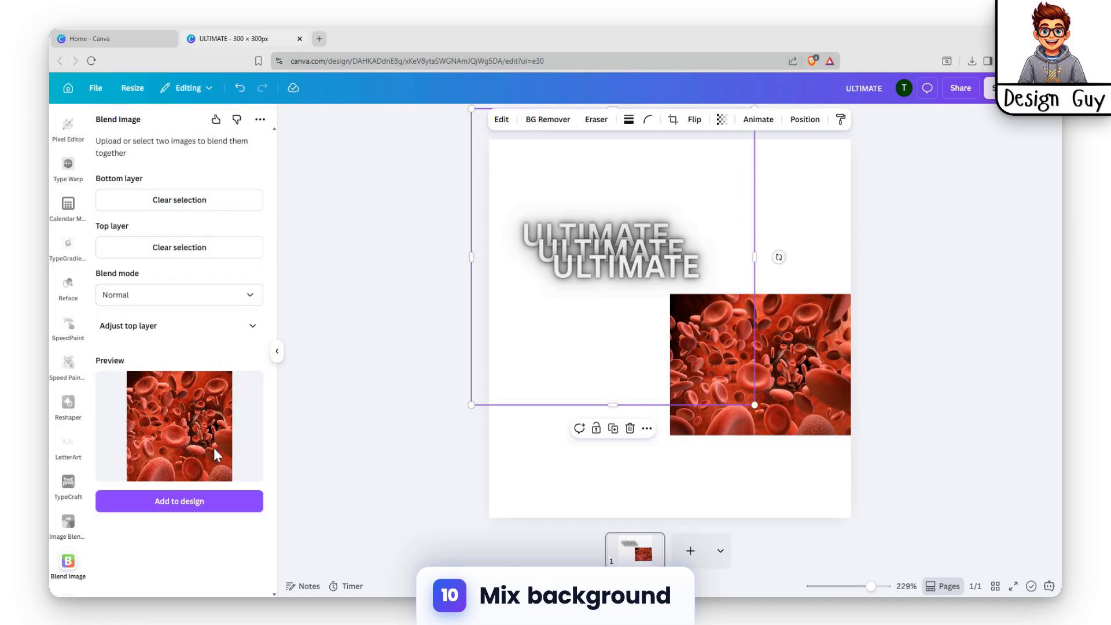
Set the blend mode to Screen and add the blended image to the design.
click(188, 295)
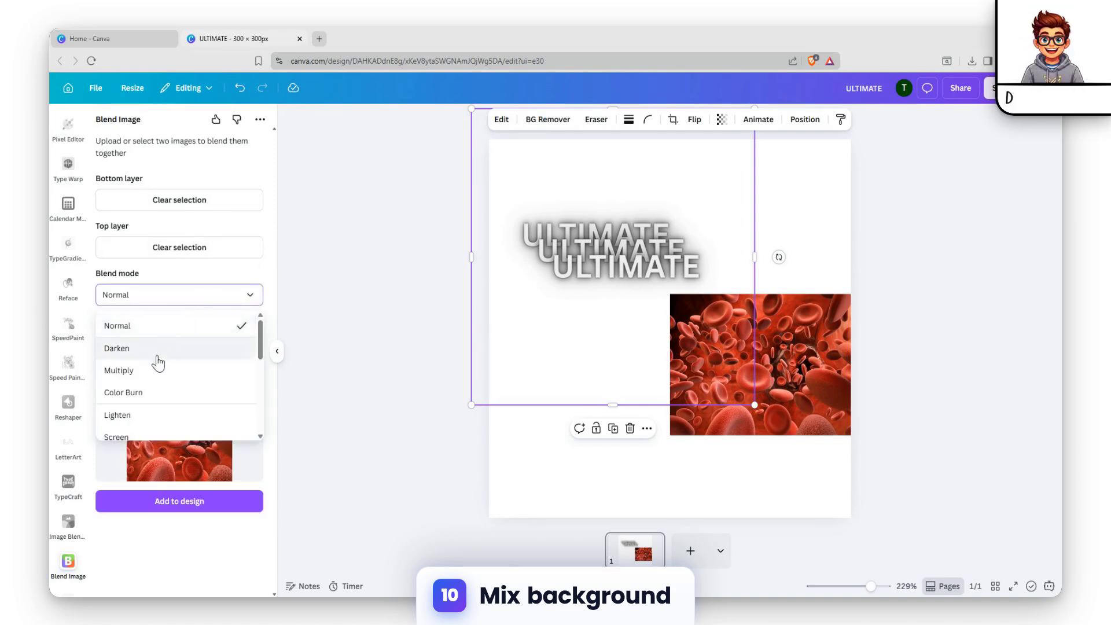
scroll(152, 395, down, 2)
scroll(154, 365, down, 2)
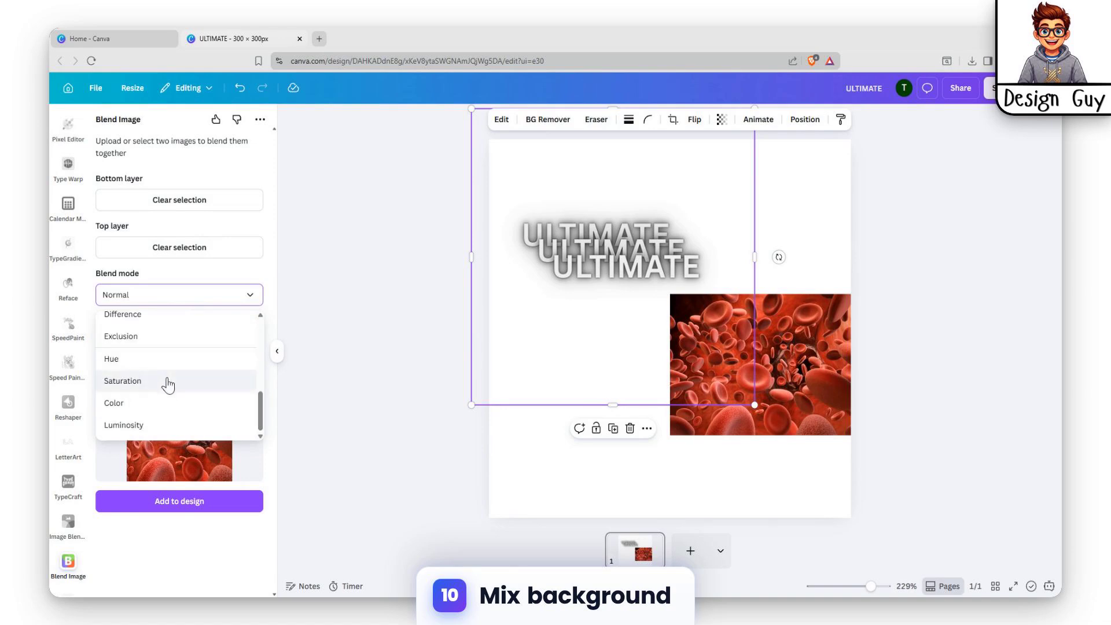
scroll(184, 405, up, 3)
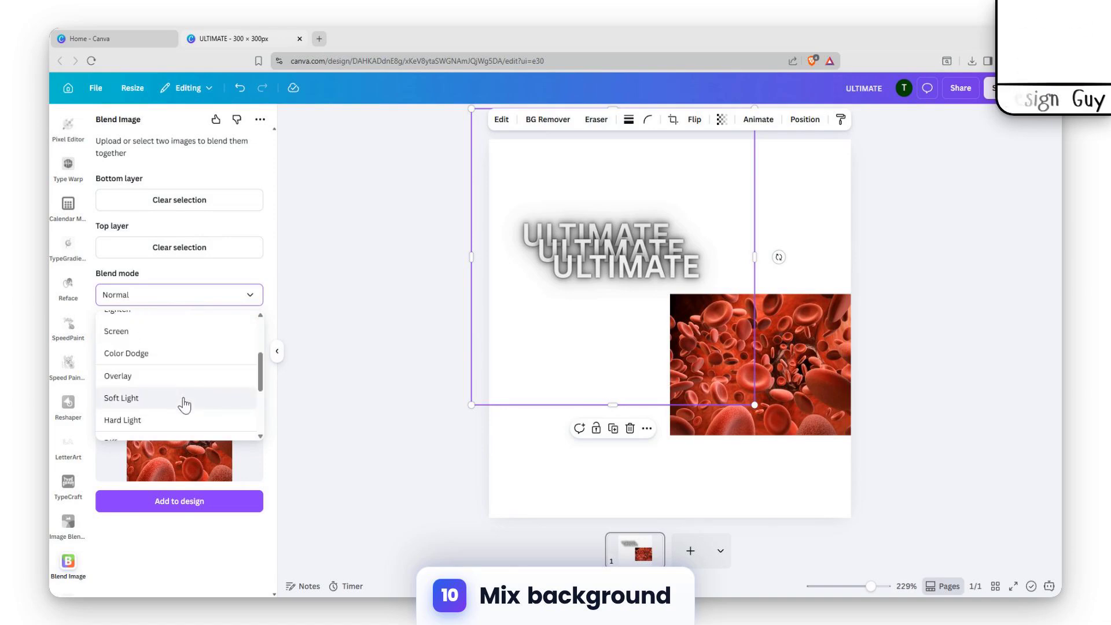
click(165, 336)
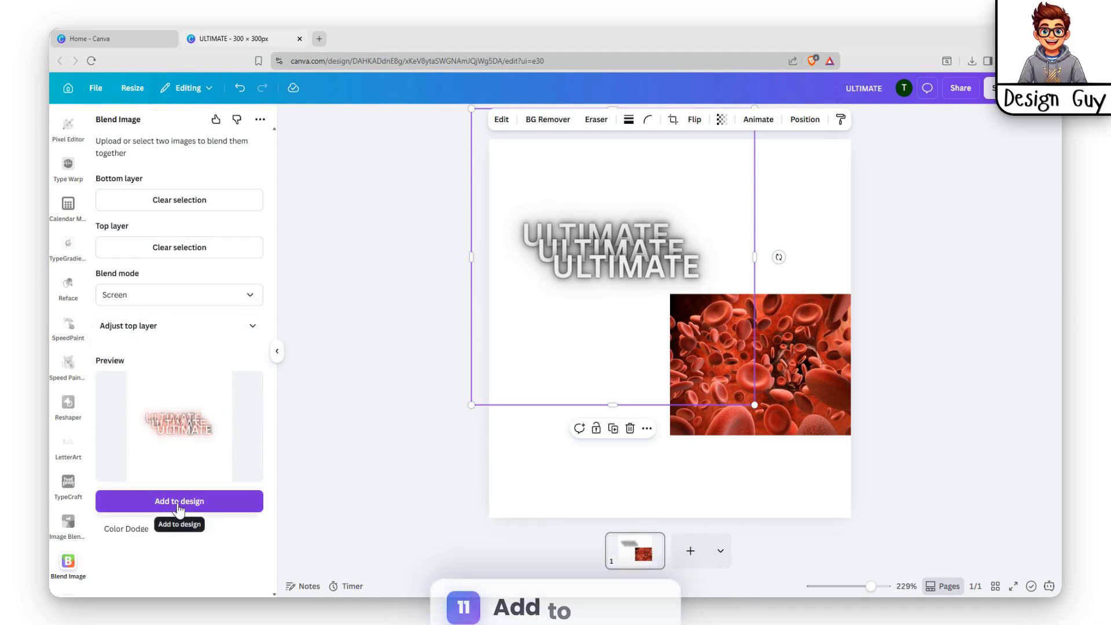
click(199, 501)
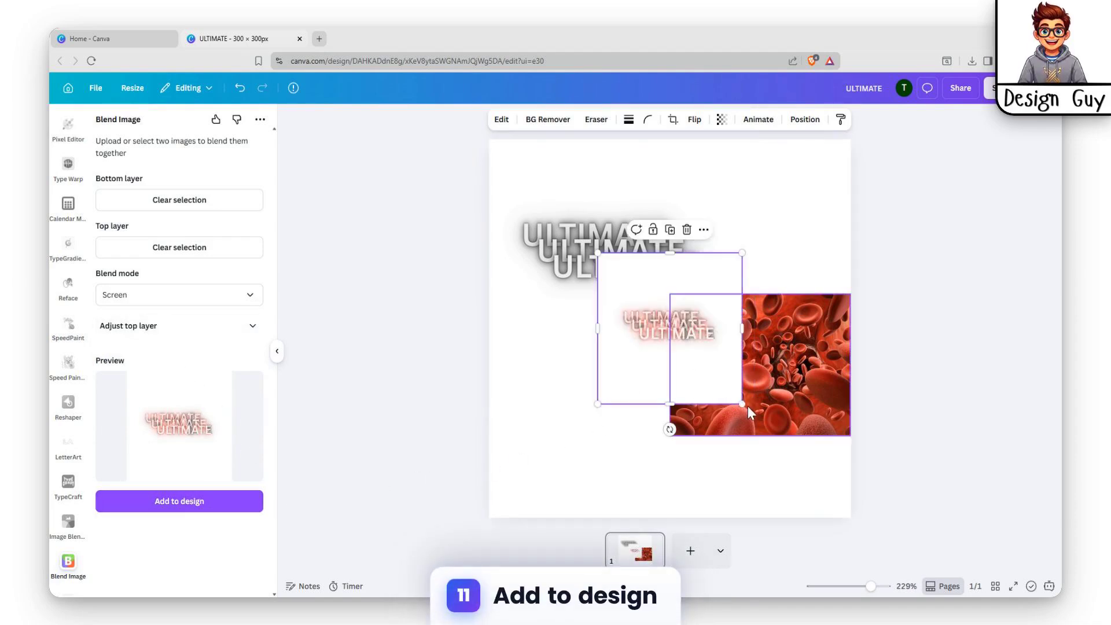
Enlarge the blended ULTIMATE image from opposite corners so it covers the whole page.
drag(744, 405, 851, 479)
drag(598, 253, 442, 186)
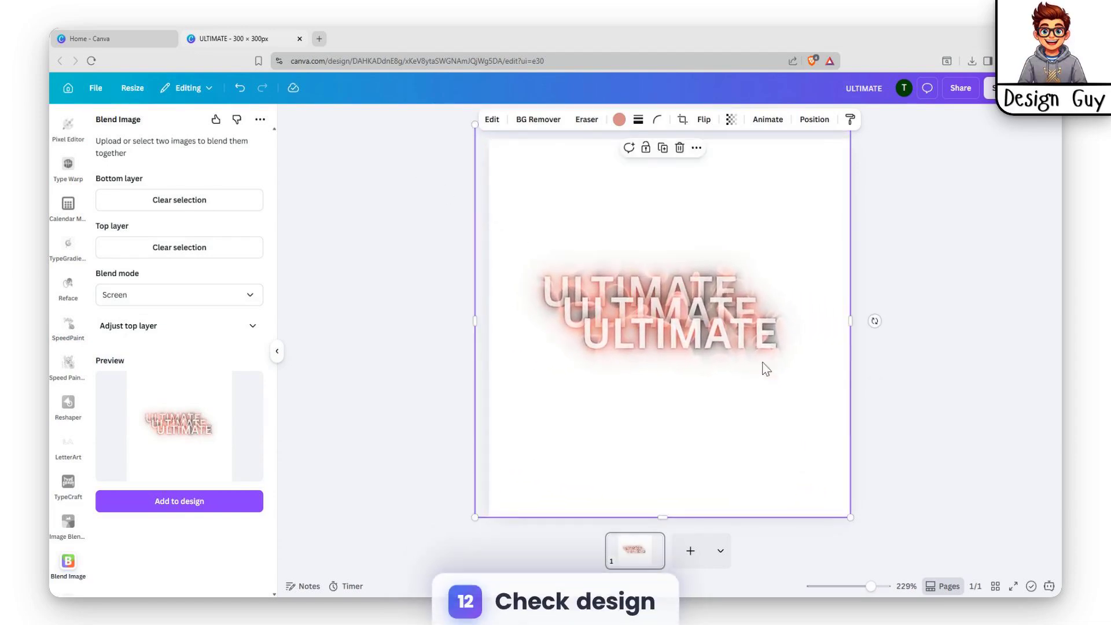
click(945, 240)
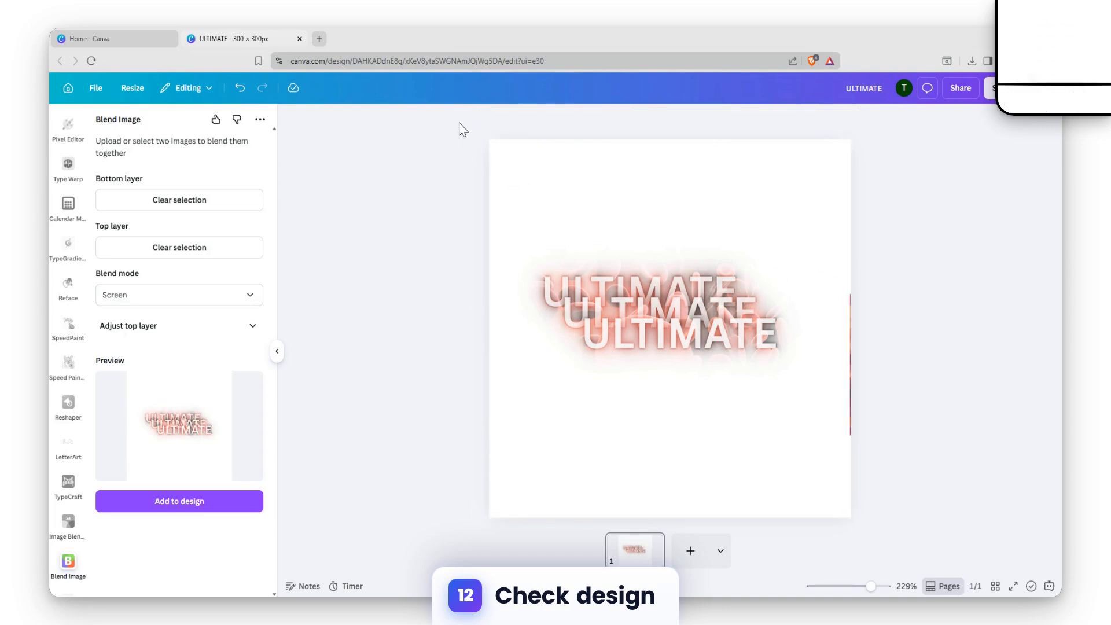
Cut the blended image, delete the blood-cell photo and the original ULTIMATE image, and paste the blended image back onto the page.
click(691, 311)
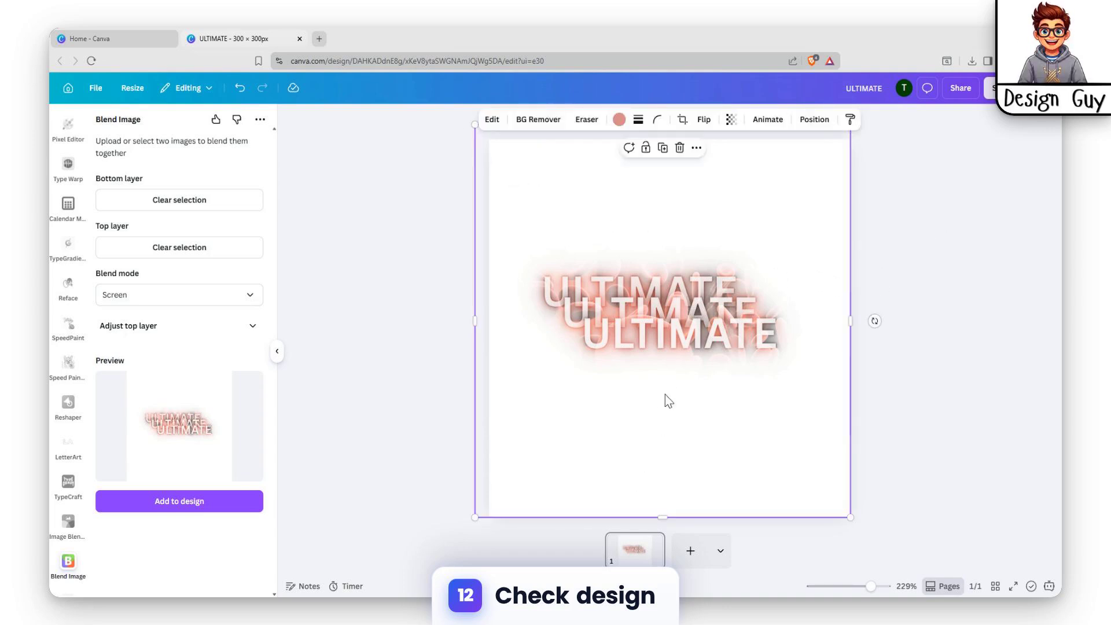
key(Delete)
click(675, 324)
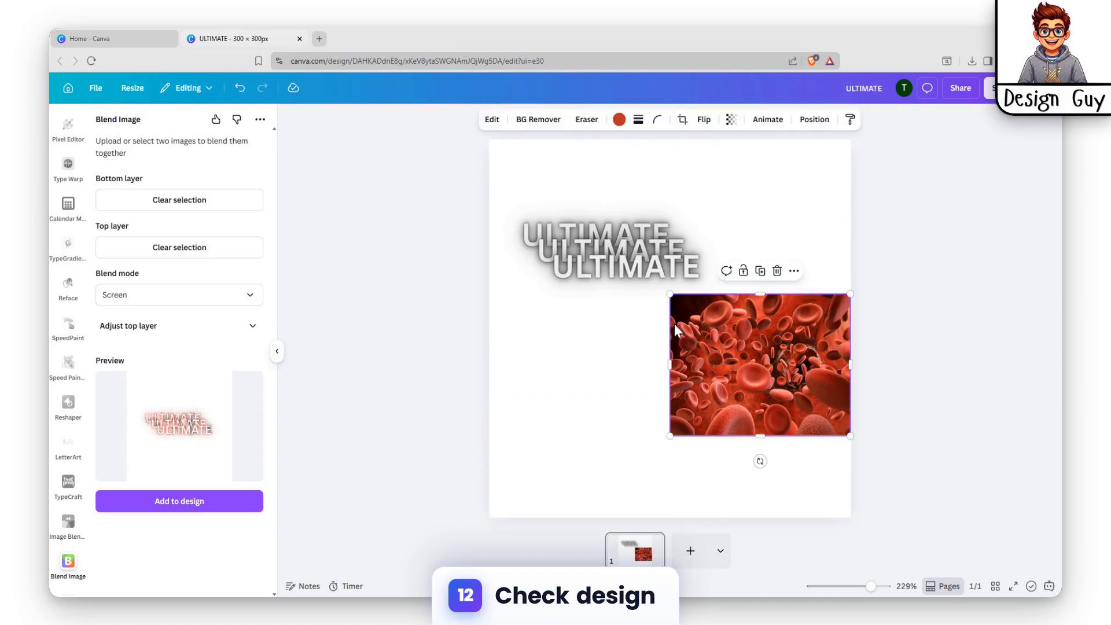
key(Delete)
click(619, 261)
key(Delete)
click(625, 282)
key(ctrl+v)
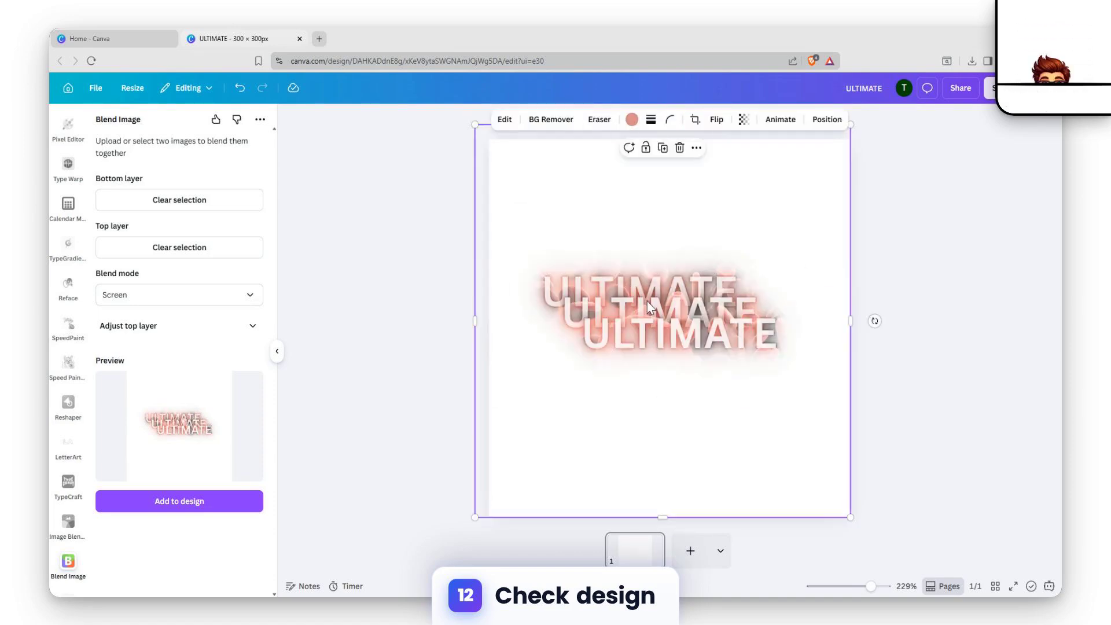
Enlarge and reposition the blended ULTIMATE image until its lettering spans nearly the full page width.
drag(784, 280, 799, 282)
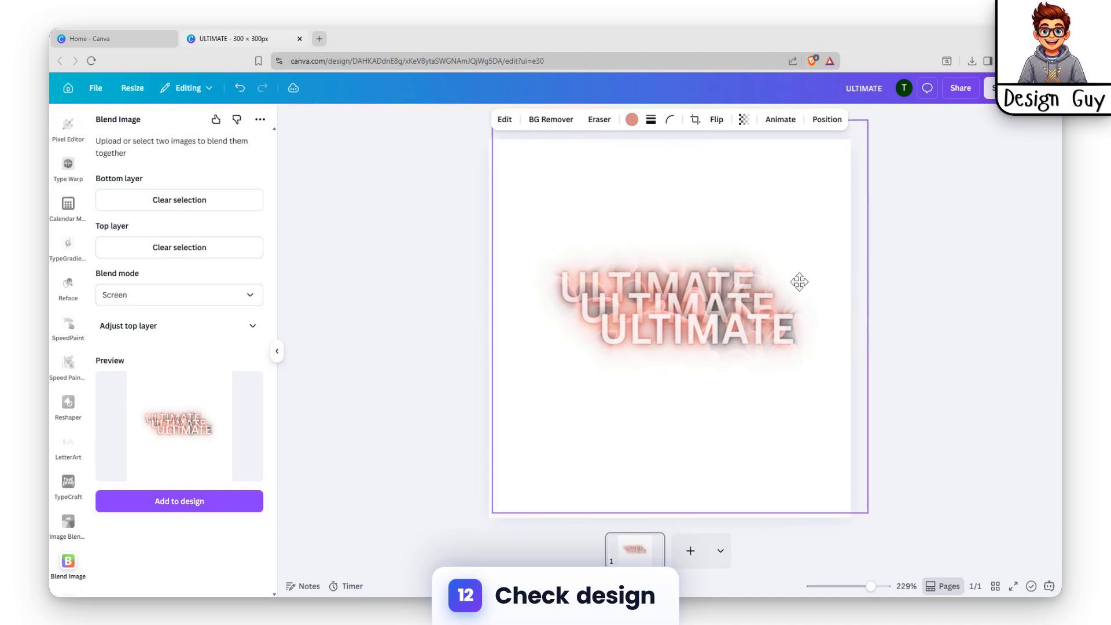
drag(491, 499, 409, 585)
drag(725, 308, 755, 306)
click(375, 94)
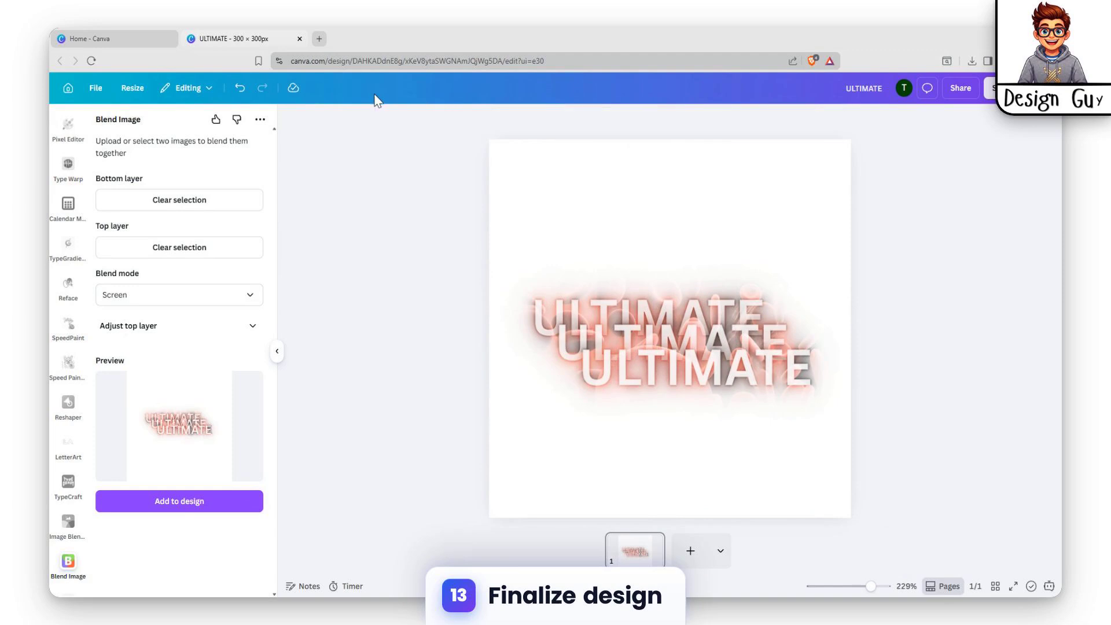
click(544, 218)
drag(452, 119, 272, 81)
drag(650, 232, 711, 235)
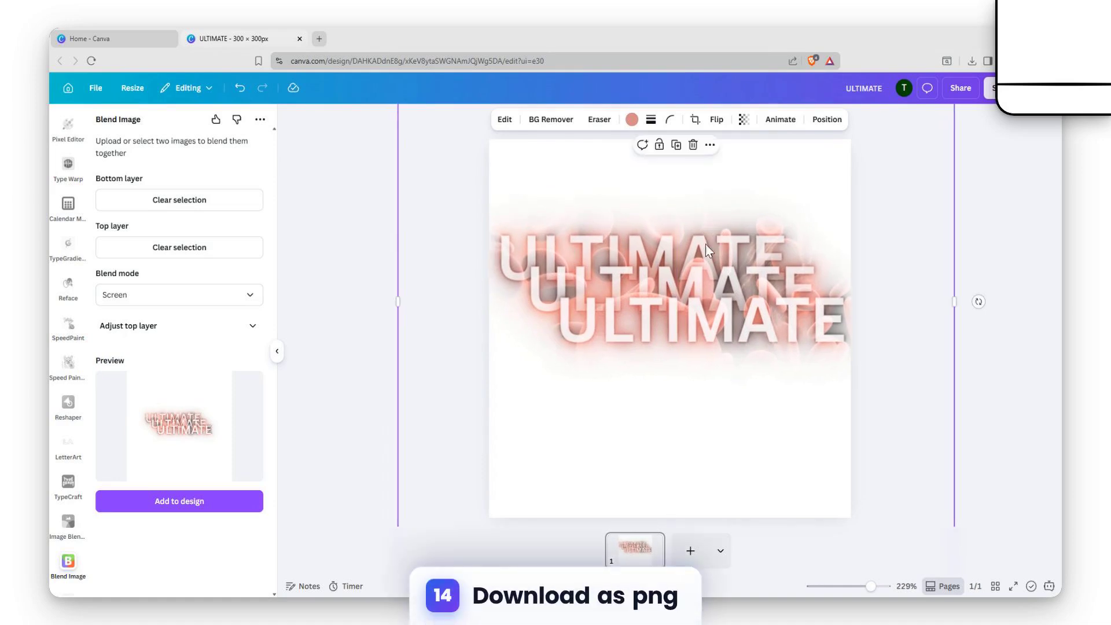
Crop both sides of the blended image, scale it down slightly and centre the lettering vertically on the page.
drag(398, 301, 436, 301)
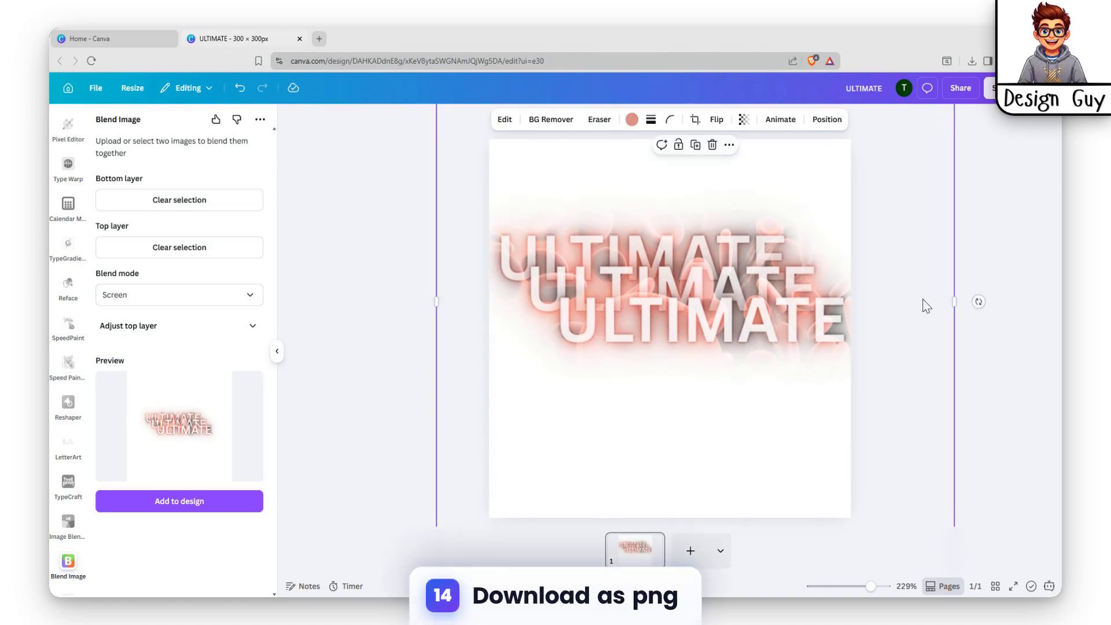
drag(955, 301, 855, 302)
drag(616, 304, 636, 483)
drag(462, 168, 477, 221)
drag(651, 371, 623, 271)
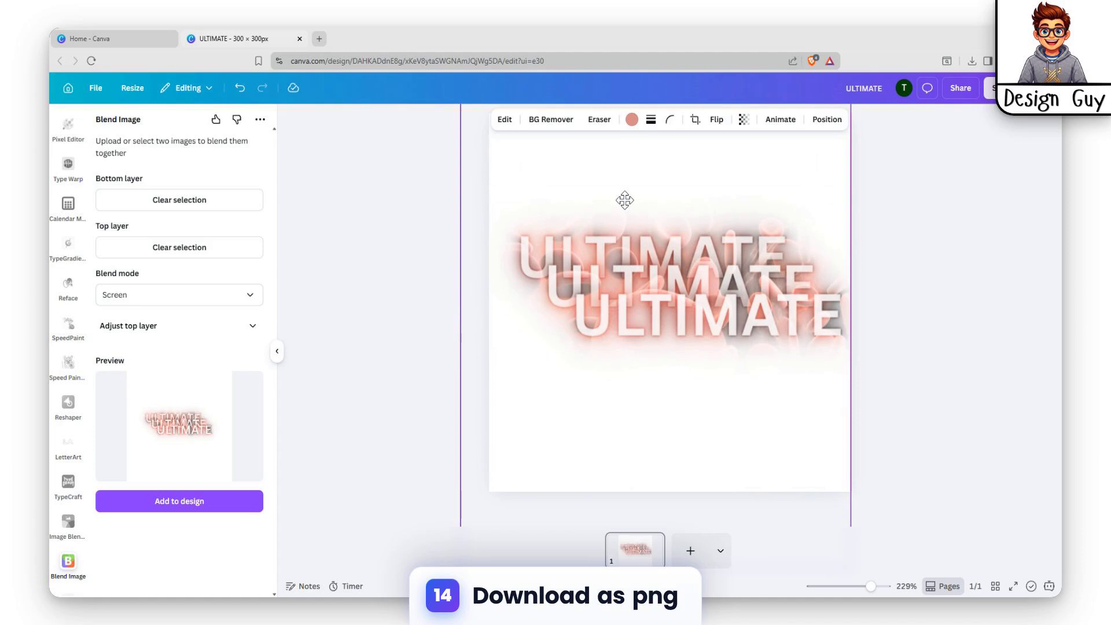
scroll(912, 207, up, 1)
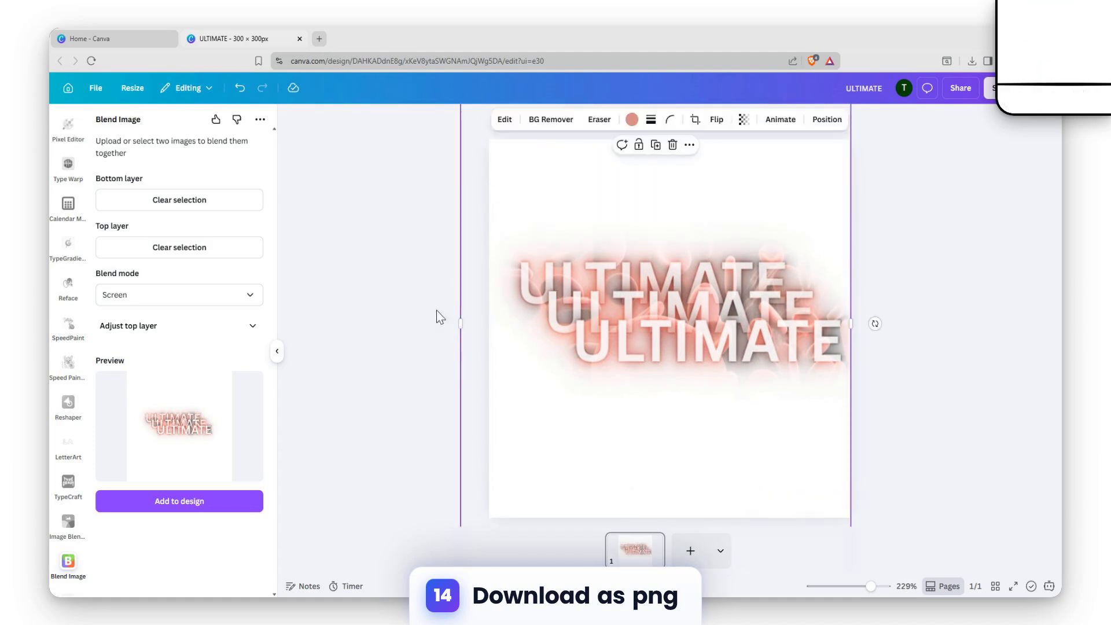
click(937, 250)
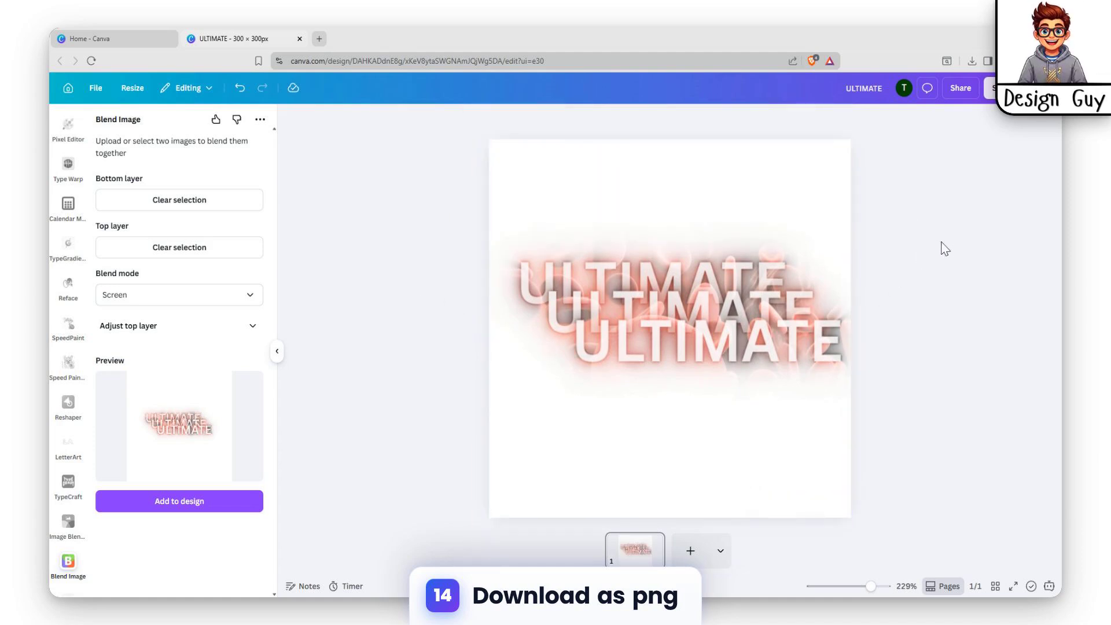
Download the design as a PNG at size 3 (900 × 900 px) with a transparent background.
click(960, 88)
click(872, 354)
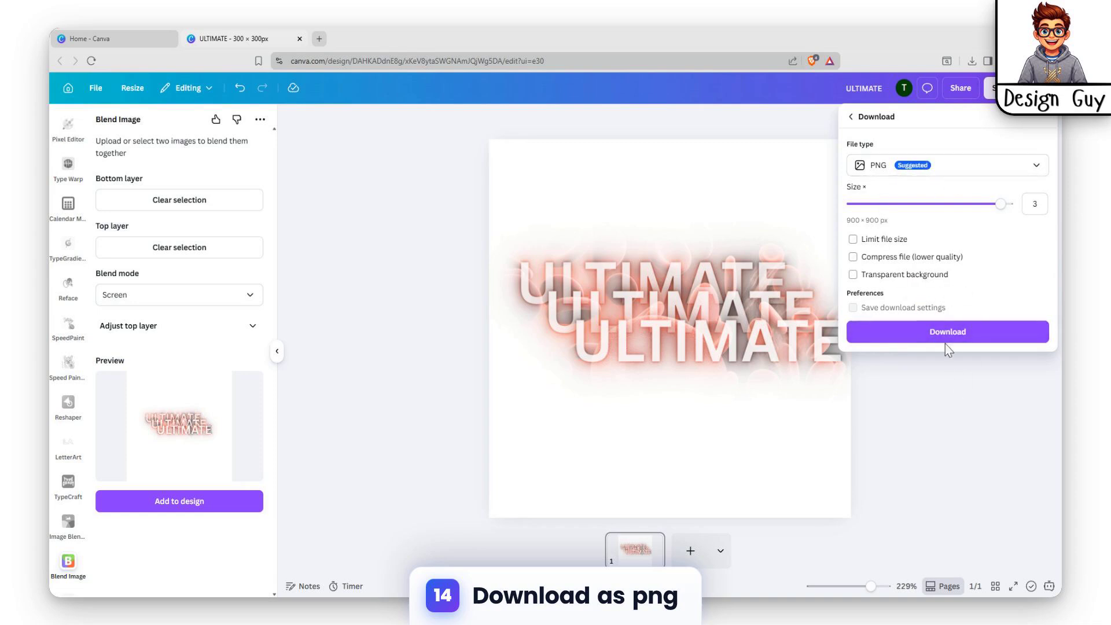
click(852, 276)
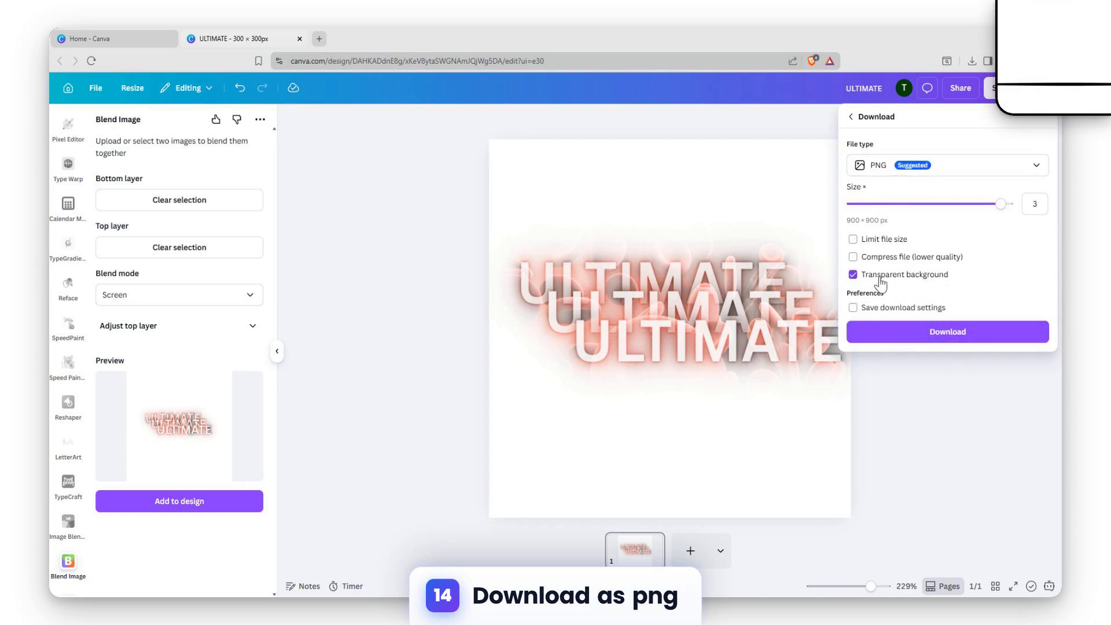
click(949, 405)
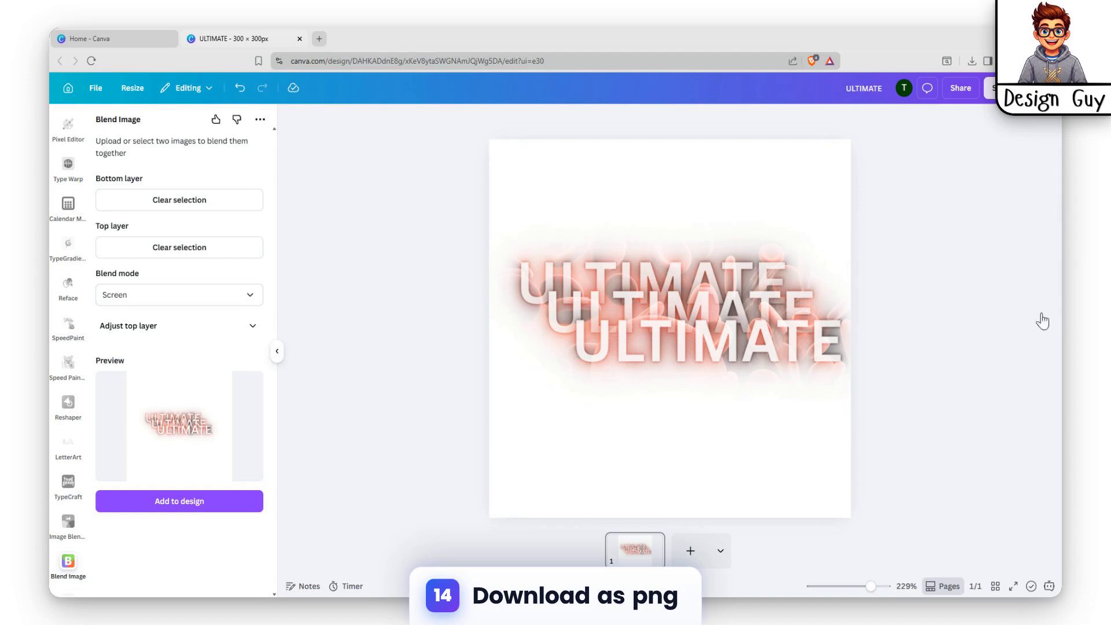